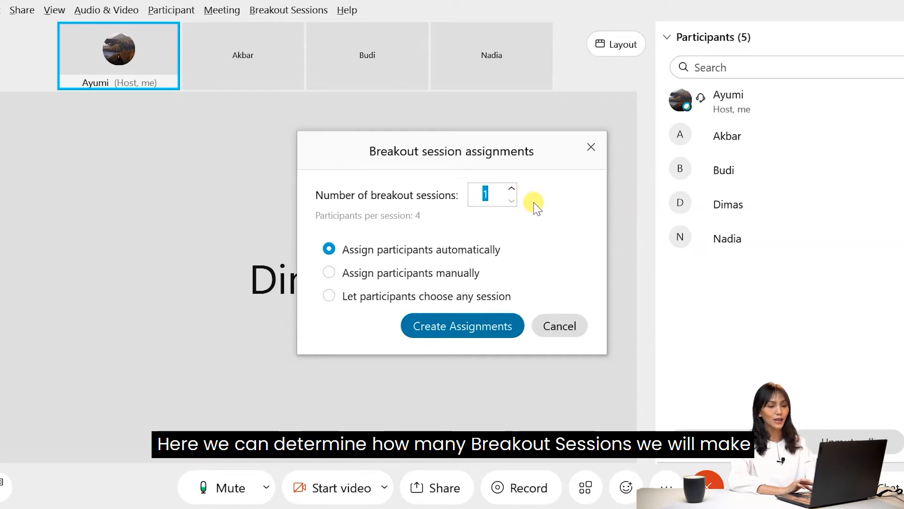
- Create two breakout sessions with participants assigned automatically
left_click(513, 189)
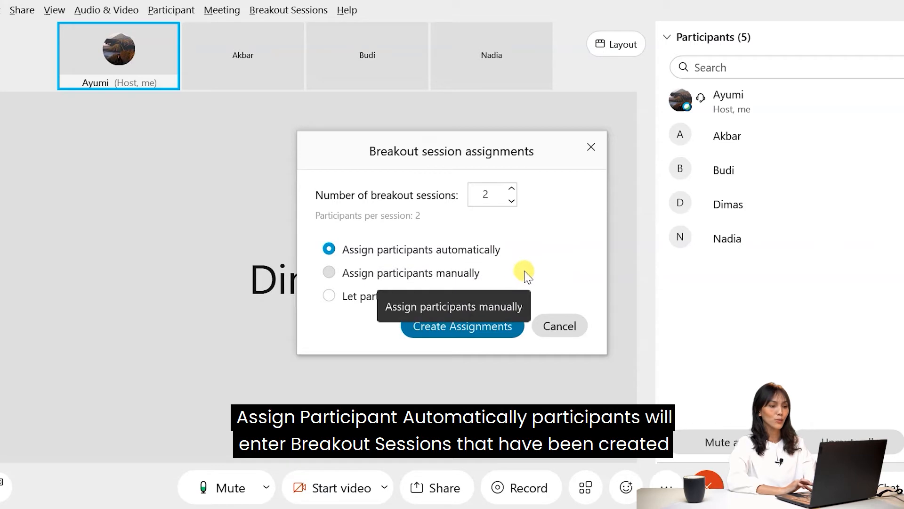
left_click(477, 275)
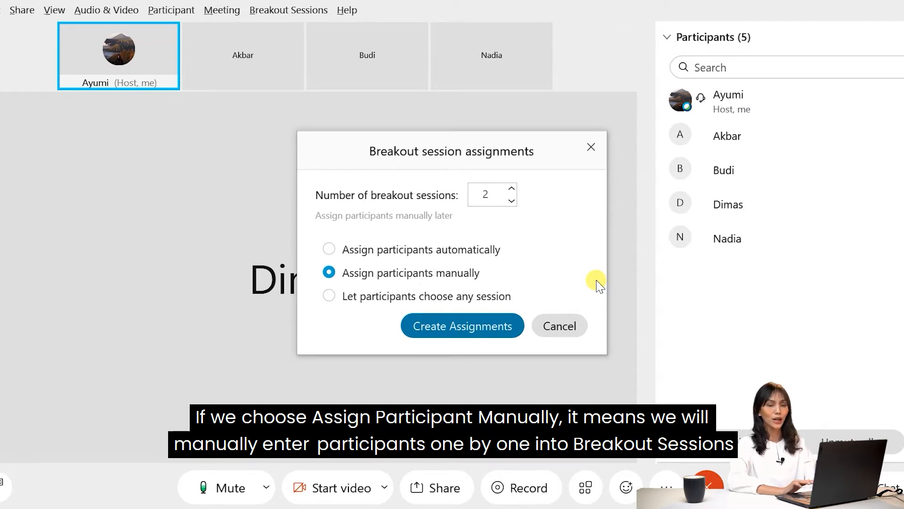
left_click(510, 297)
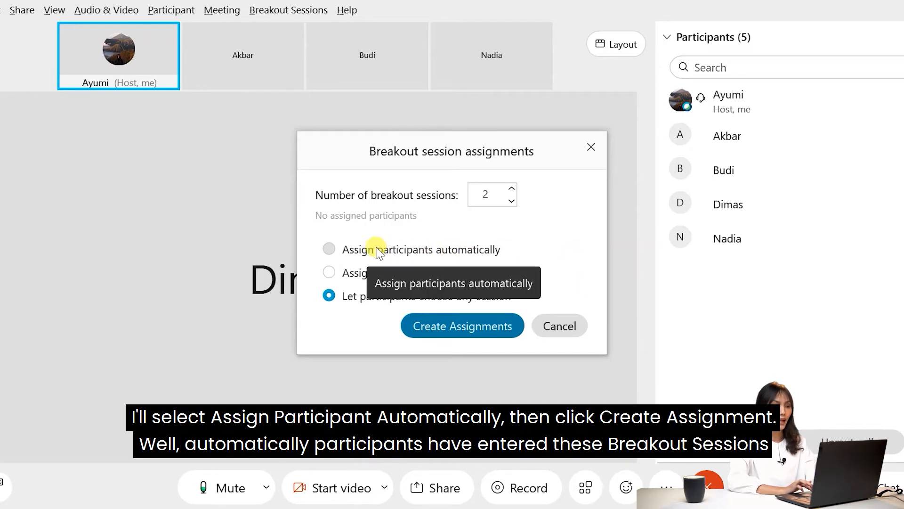
left_click(359, 250)
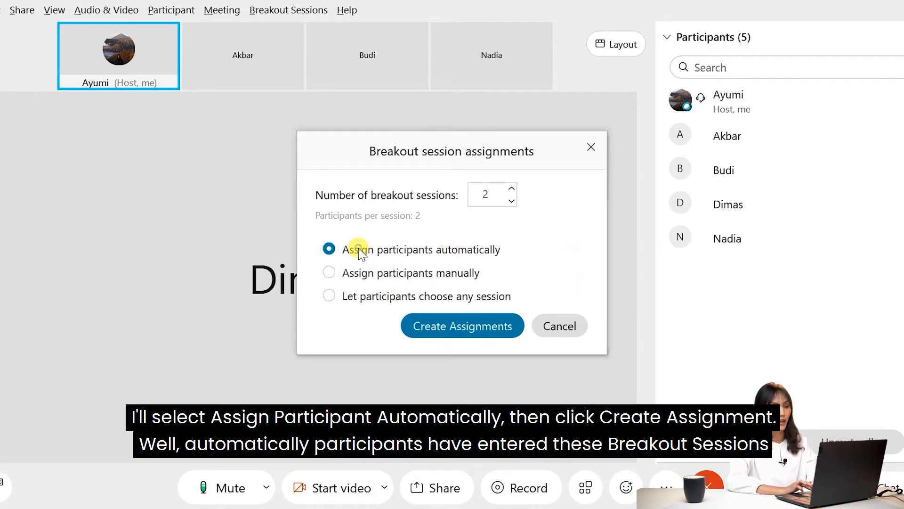
left_click(475, 332)
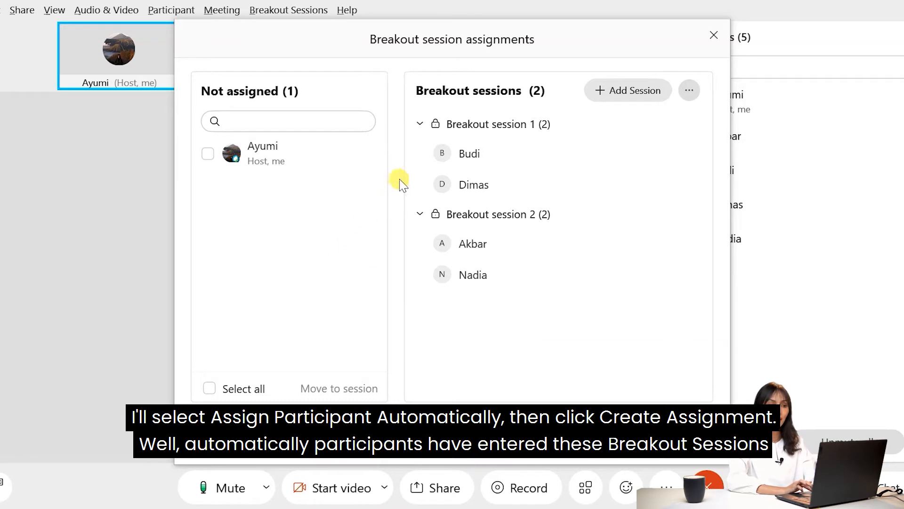
- Examine how the participants are distributed over the two breakout sessions and the option for adding a session
mouse_move(447, 162)
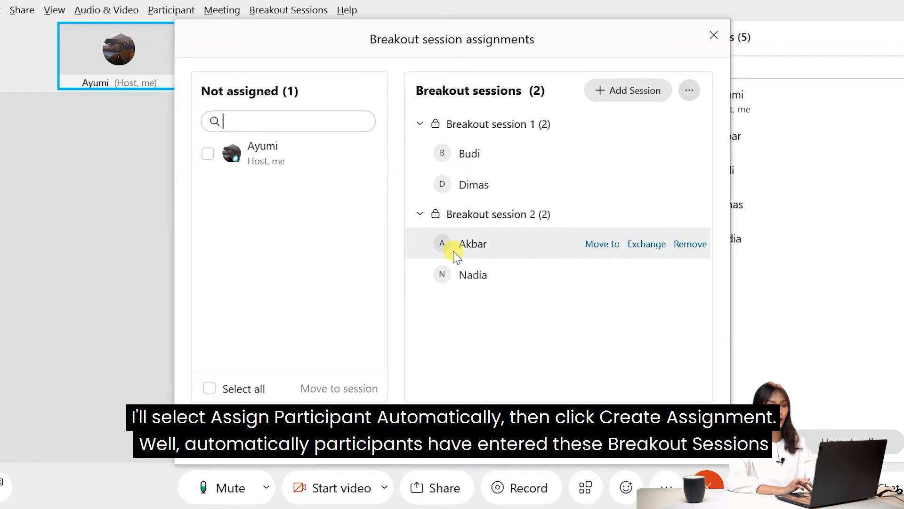
mouse_move(485, 270)
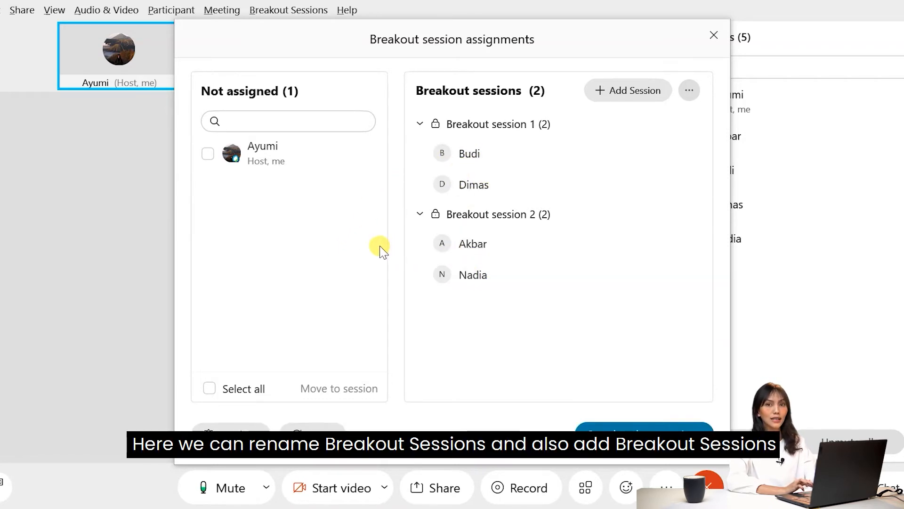
mouse_move(481, 201)
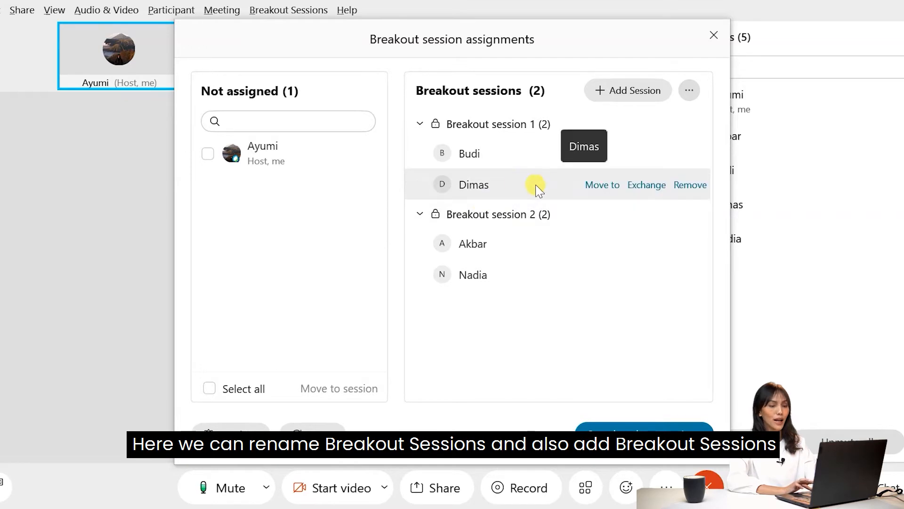
mouse_move(639, 135)
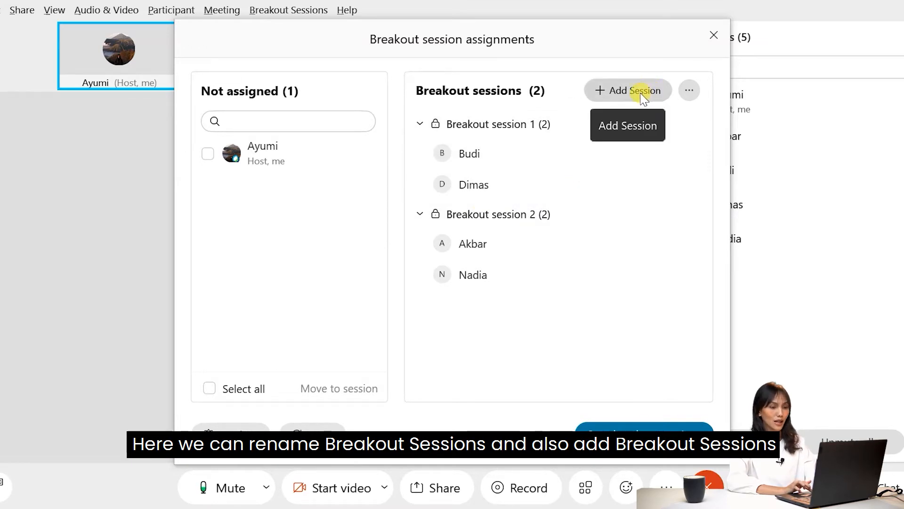
mouse_move(599, 121)
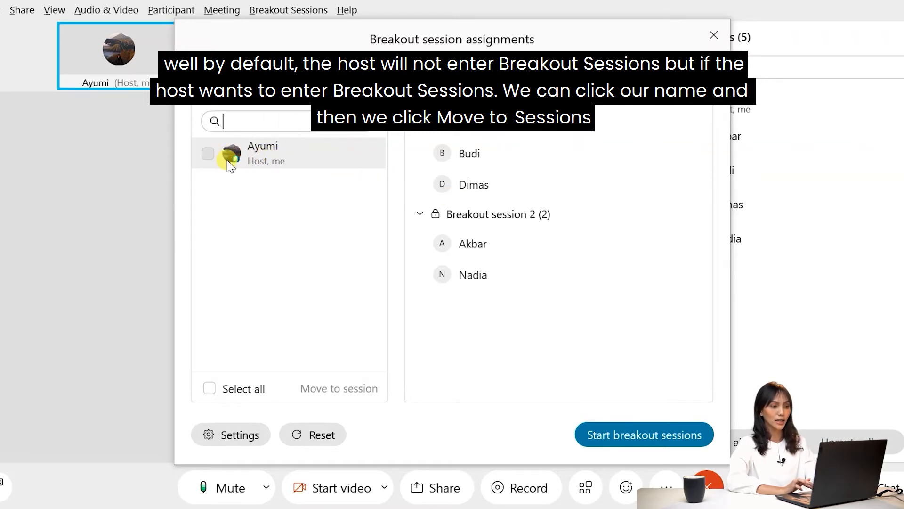
- Select the unassigned host, view the sessions available as a destination, and close the list without moving the host
left_click(208, 154)
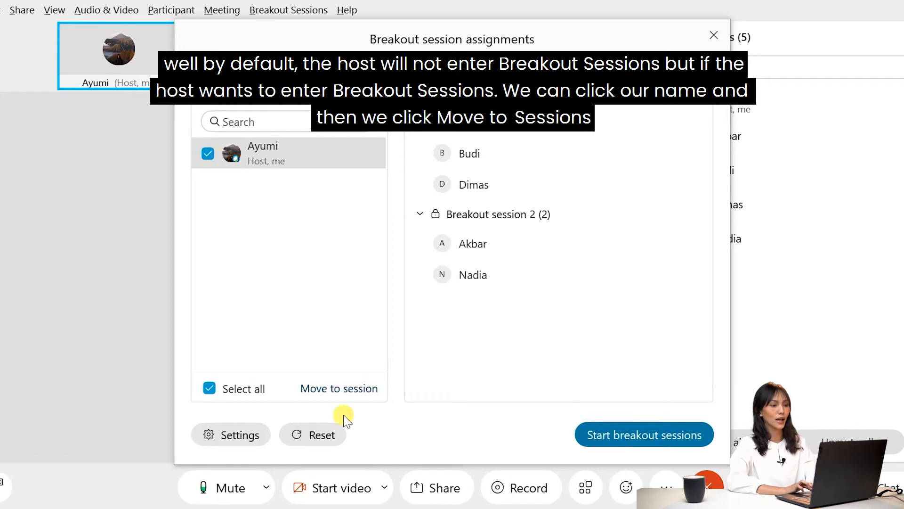
left_click(350, 391)
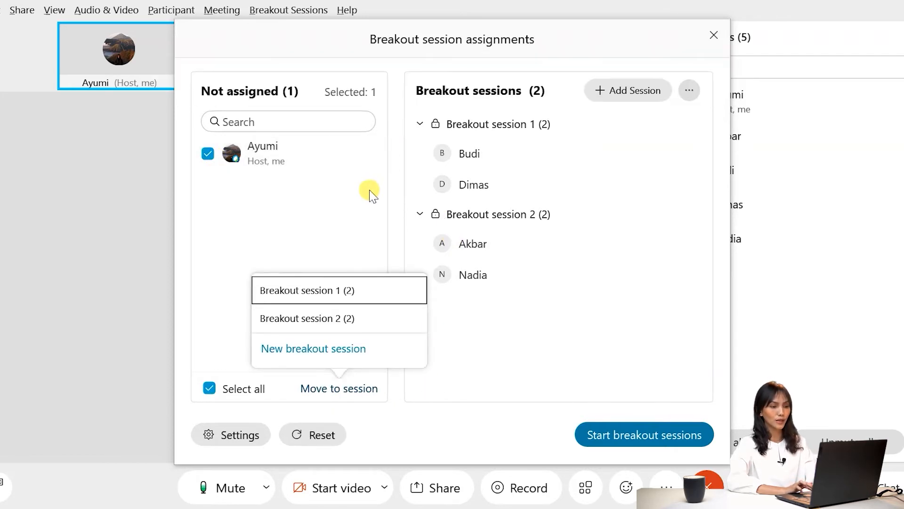
left_click(371, 192)
- Rename the first breakout session to Divisi Sales
mouse_move(659, 169)
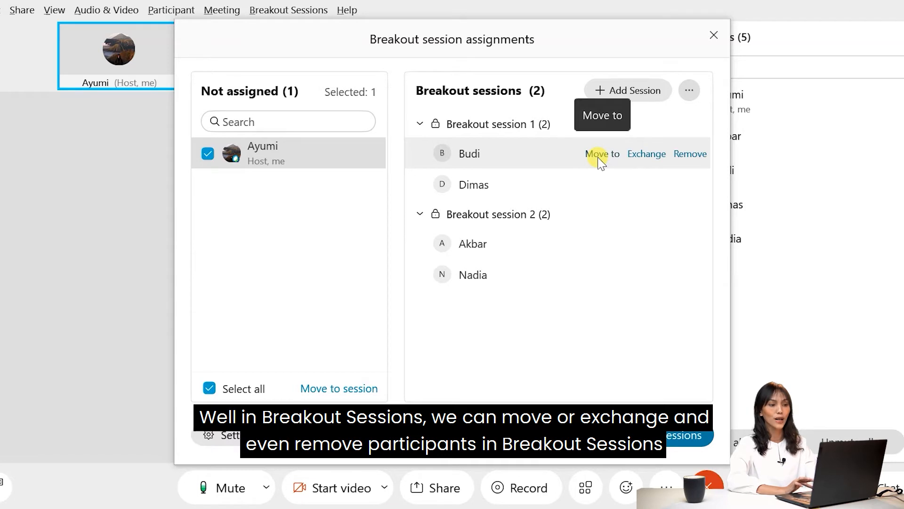
mouse_move(555, 188)
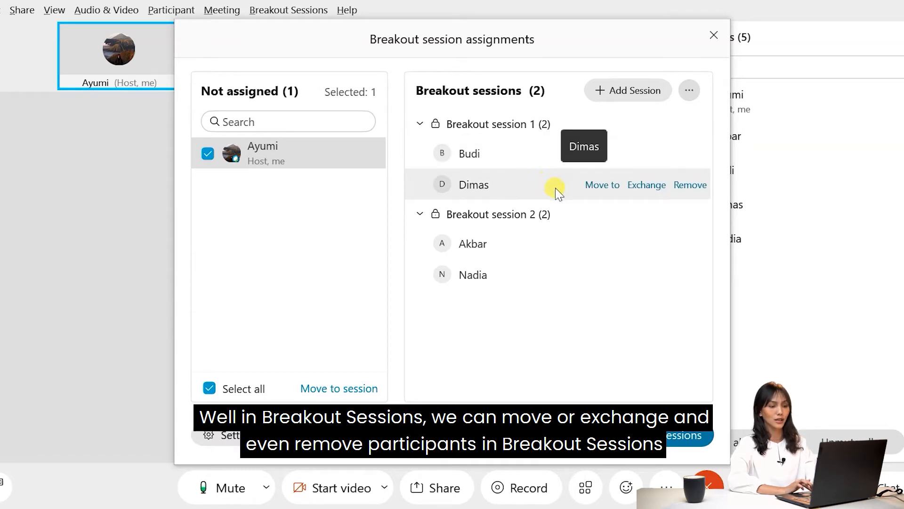
mouse_move(561, 146)
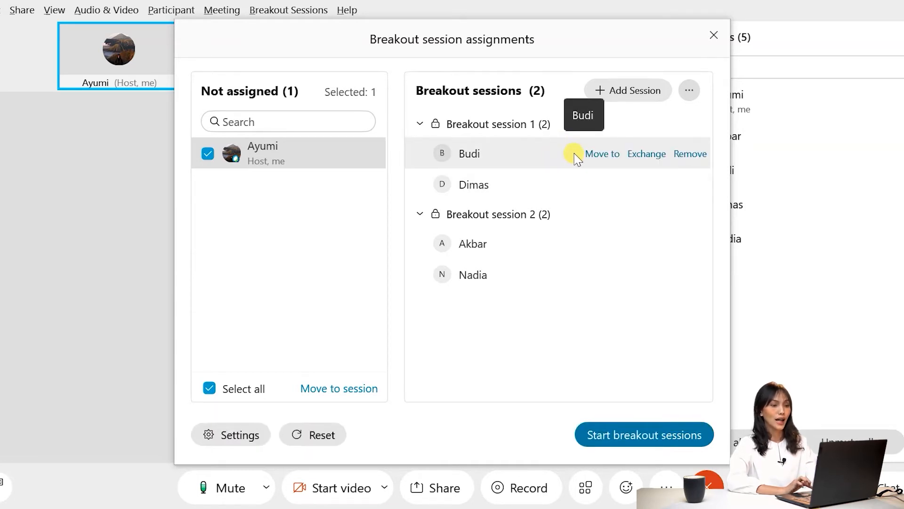
mouse_move(525, 125)
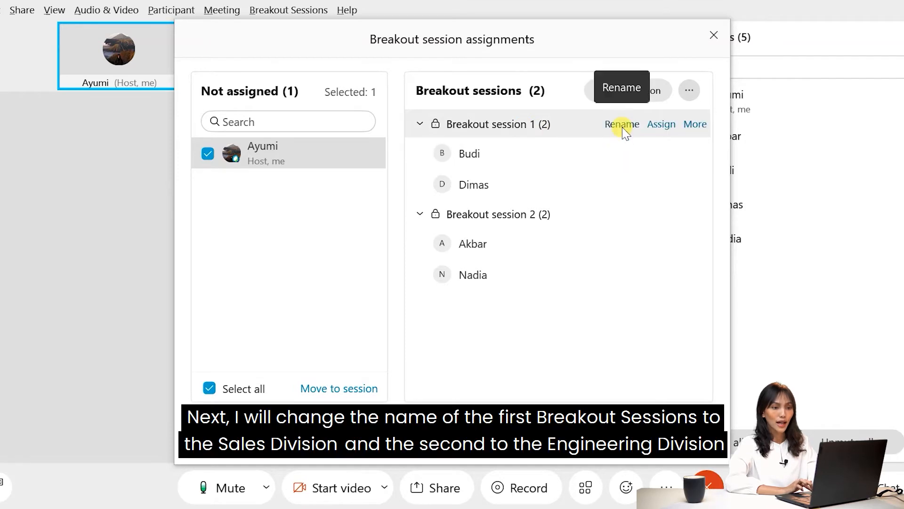
left_click(620, 124)
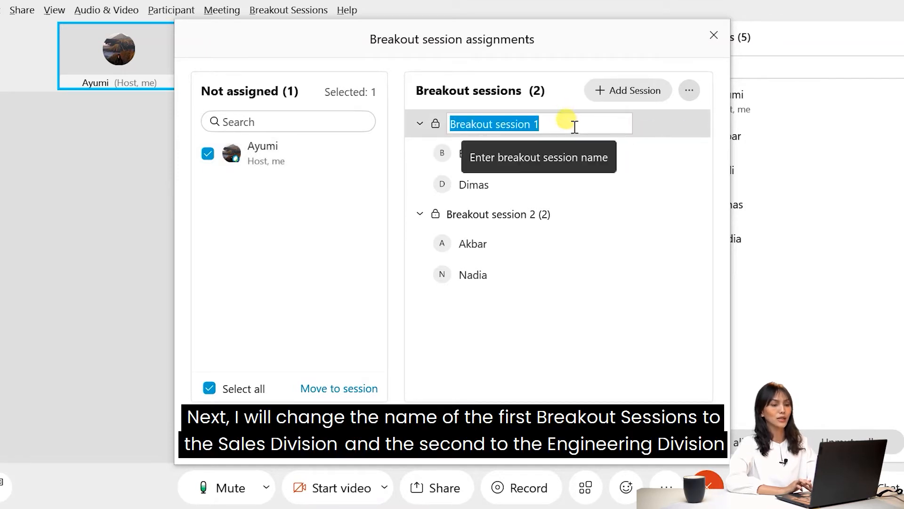
type("Divis")
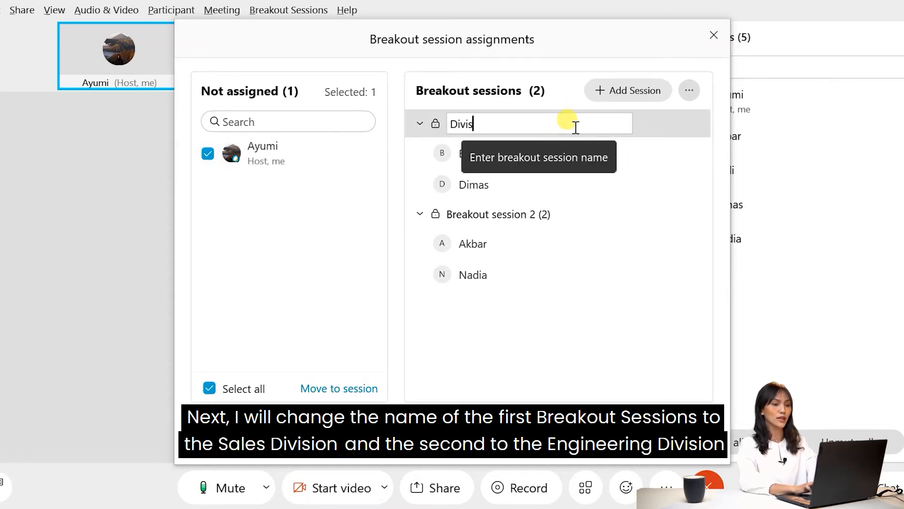
type("i Sales")
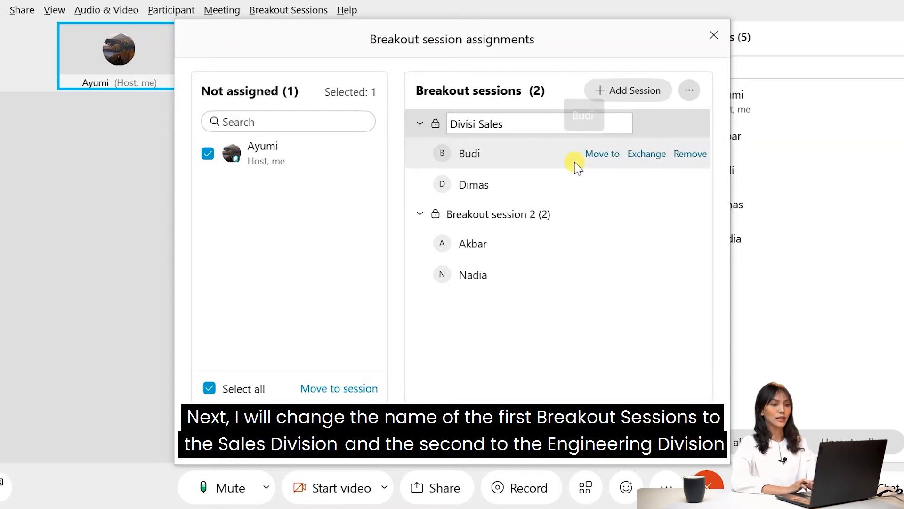
key("Return")
- Rename the second breakout session to Divisi Teknik
left_click(618, 217)
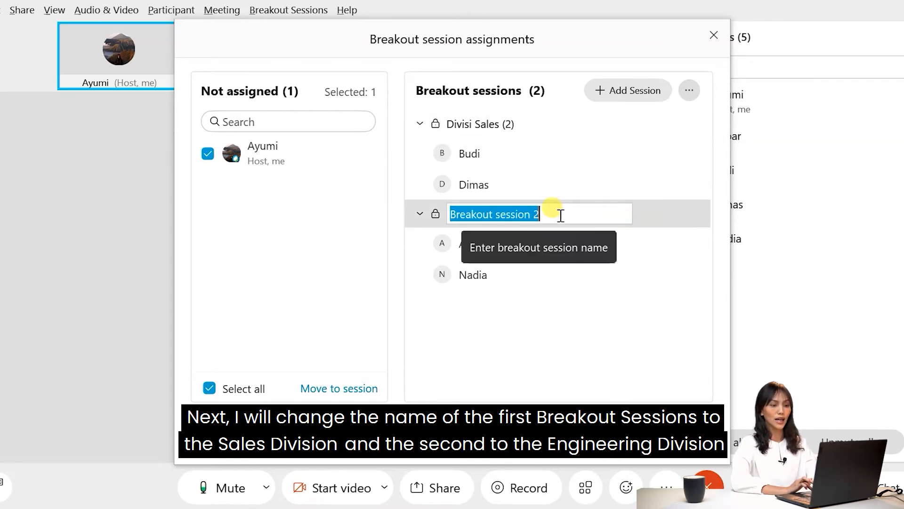
type("D")
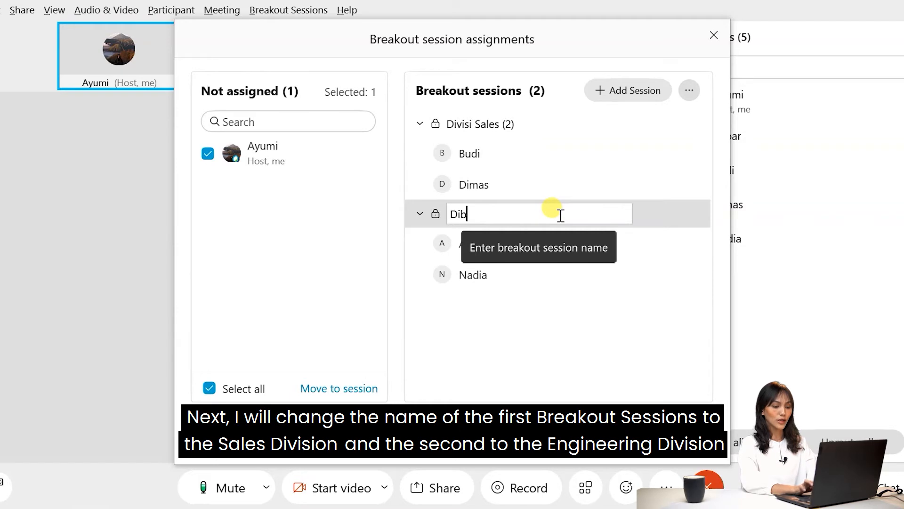
type("ivisi Tek")
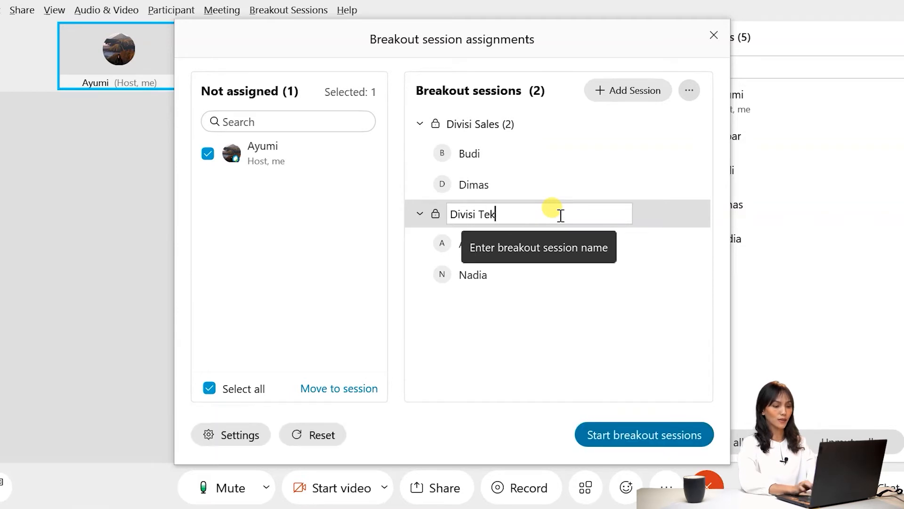
type("nik")
key("Return")
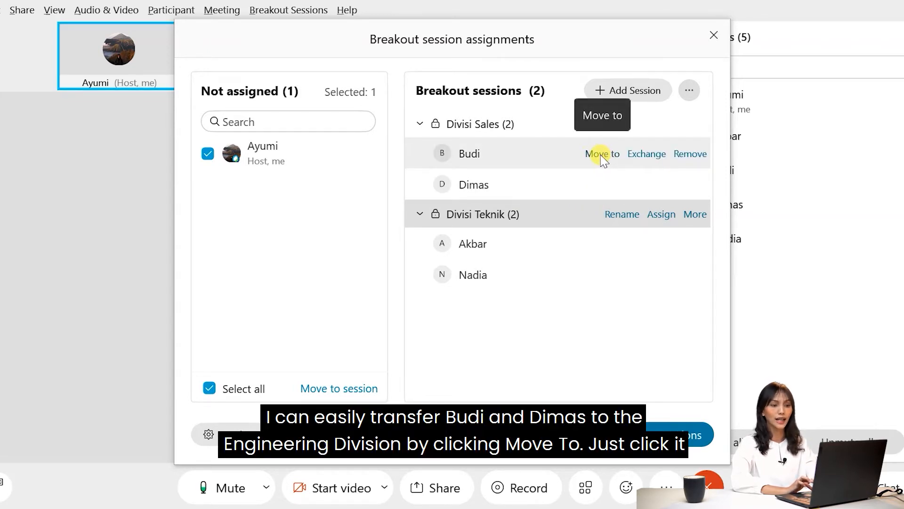
- Move both participants of the Divisi Sales session to the Divisi Teknik session
left_click(606, 154)
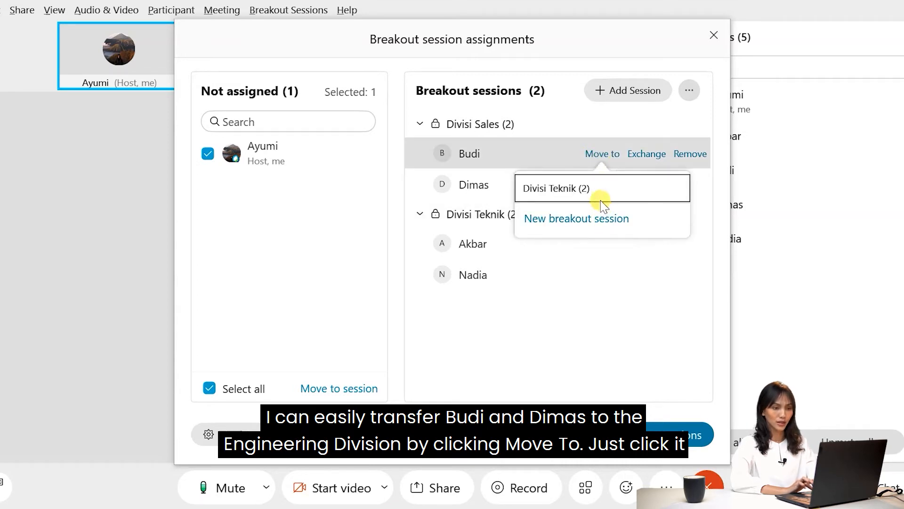
left_click(598, 194)
left_click(596, 156)
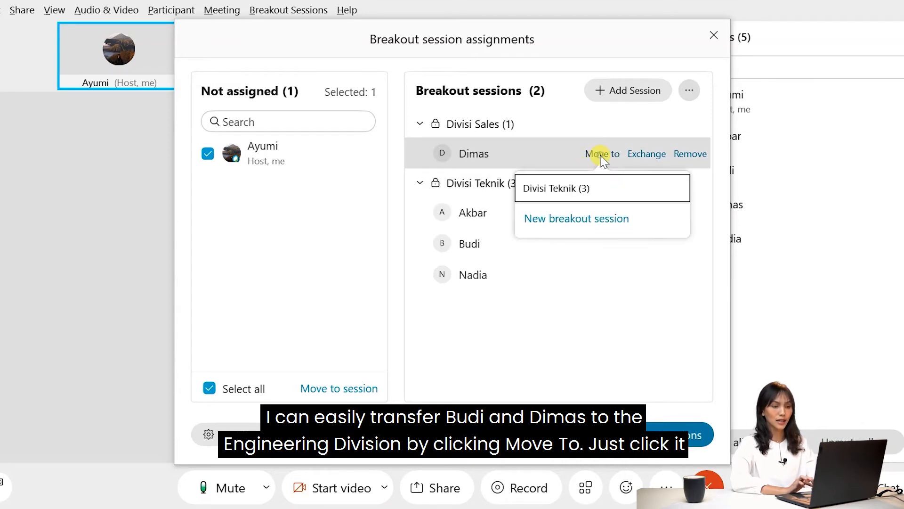
left_click(598, 191)
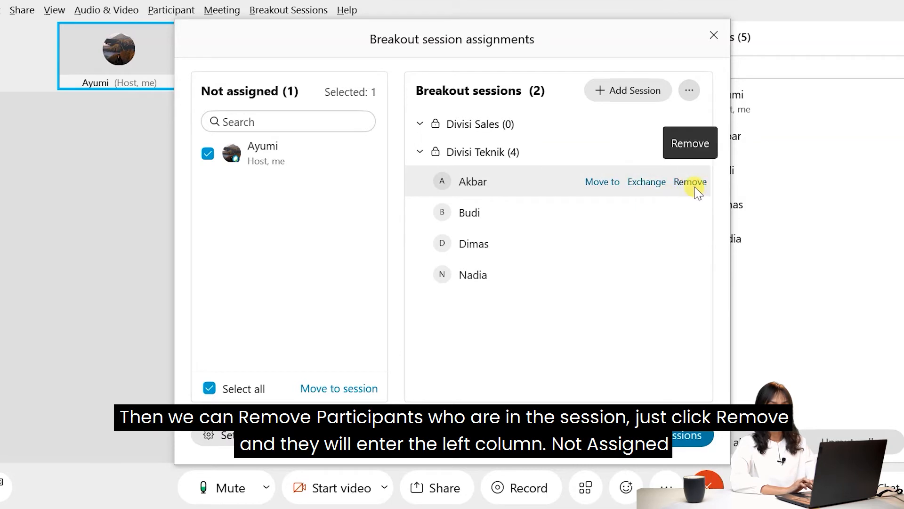
- Remove the first and third listed participants from the Divisi Teknik session
left_click(695, 185)
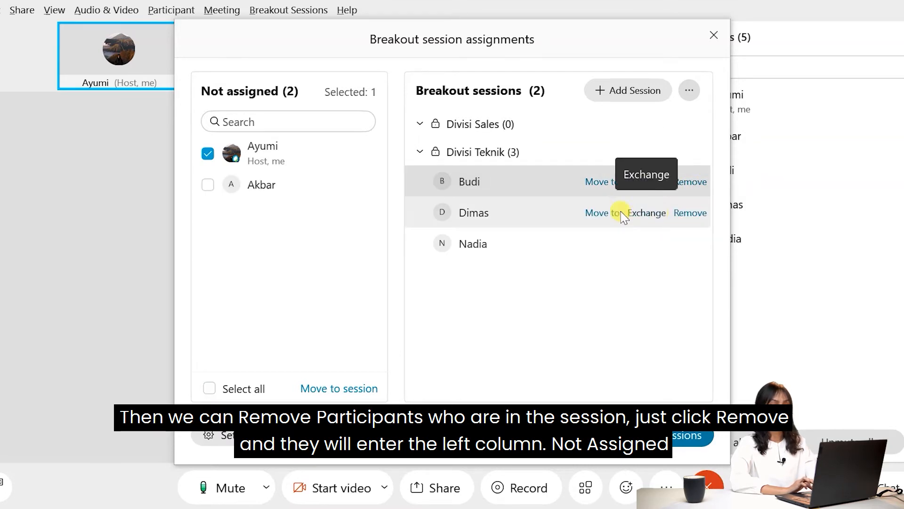
left_click(690, 213)
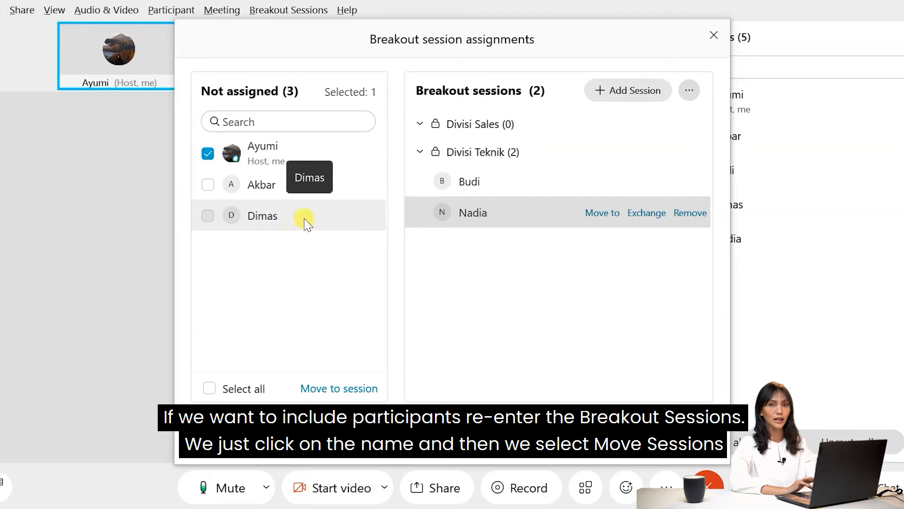
left_click(314, 193)
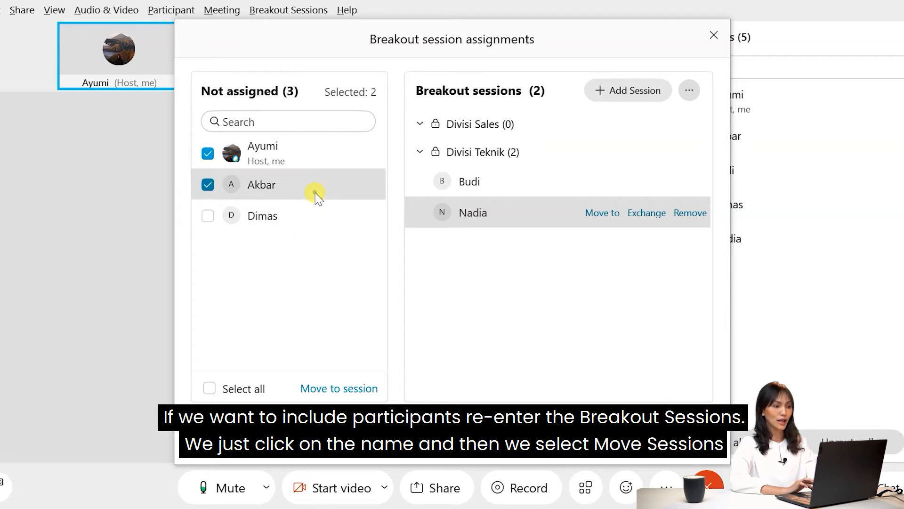
left_click(208, 153)
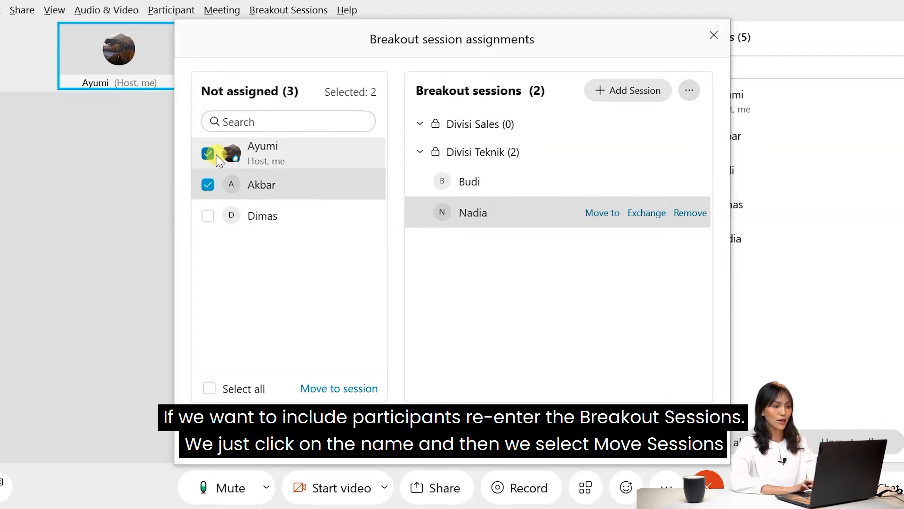
left_click(360, 391)
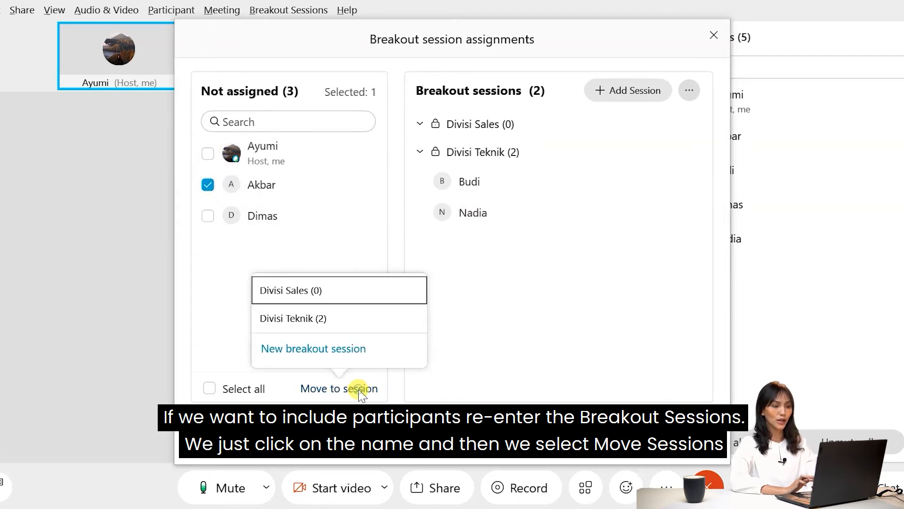
left_click(391, 238)
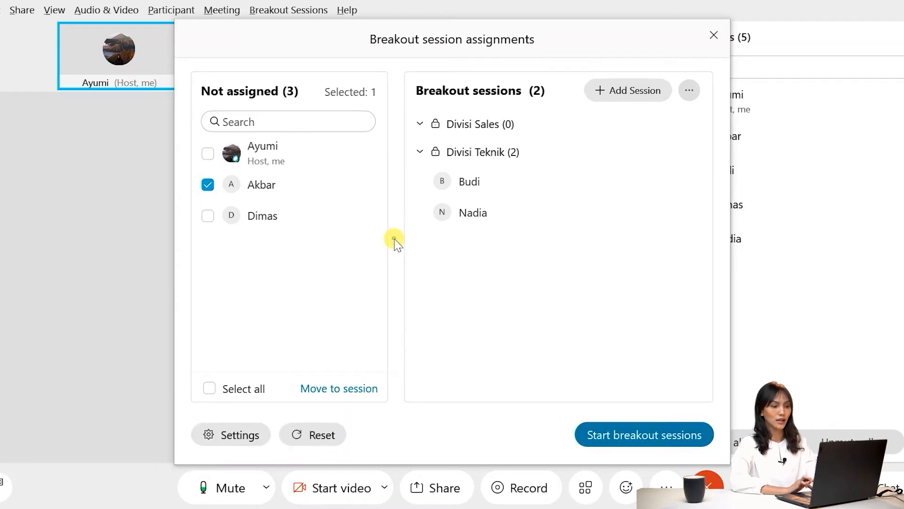
- Select all unassigned participants, including the host, and move them to the Divisi Sales session
left_click(218, 391)
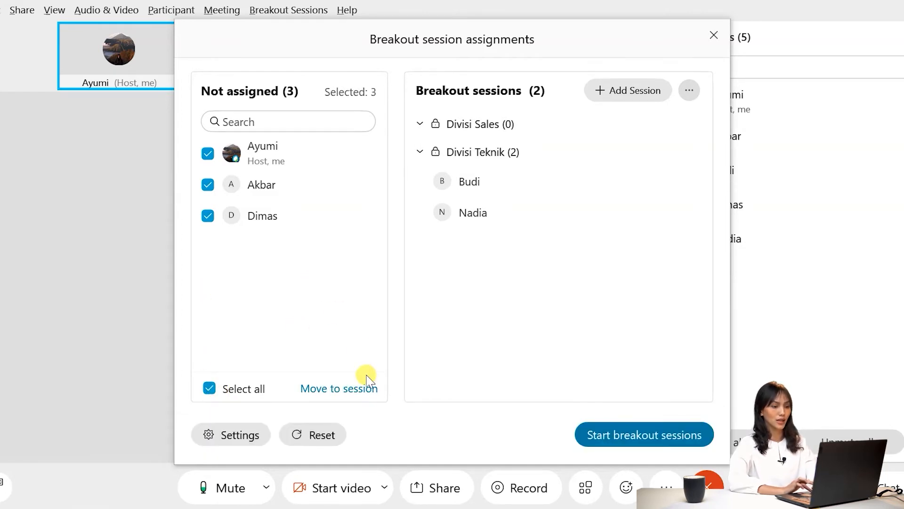
left_click(365, 393)
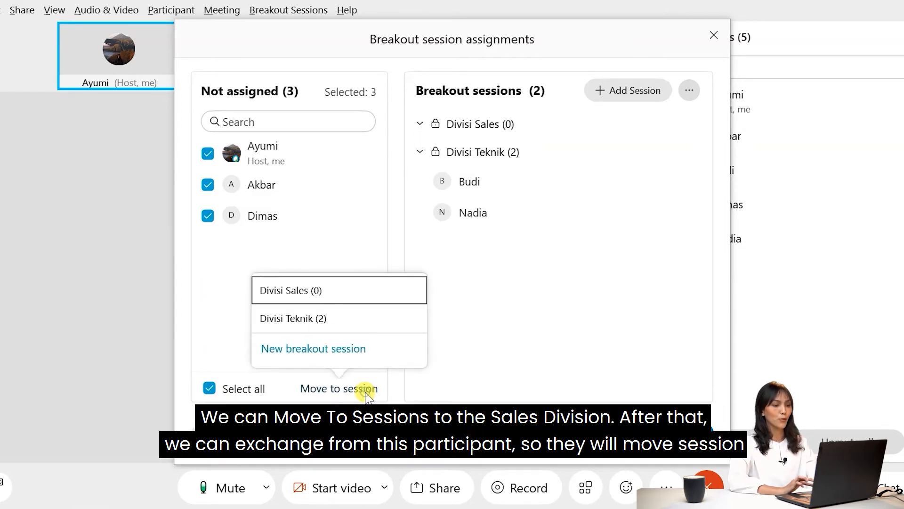
left_click(362, 291)
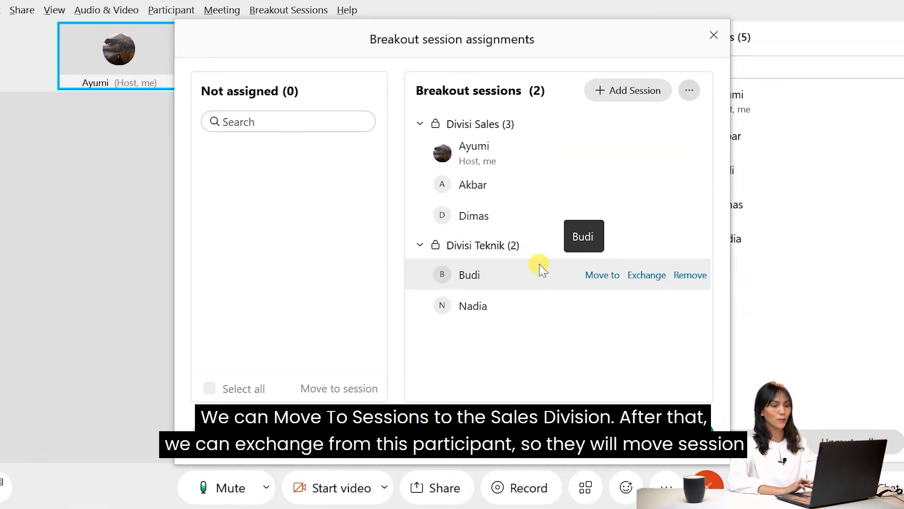
- Exchange the second Divisi Teknik participant with the second Divisi Sales participant, and remove the host from Divisi Sales
mouse_move(610, 297)
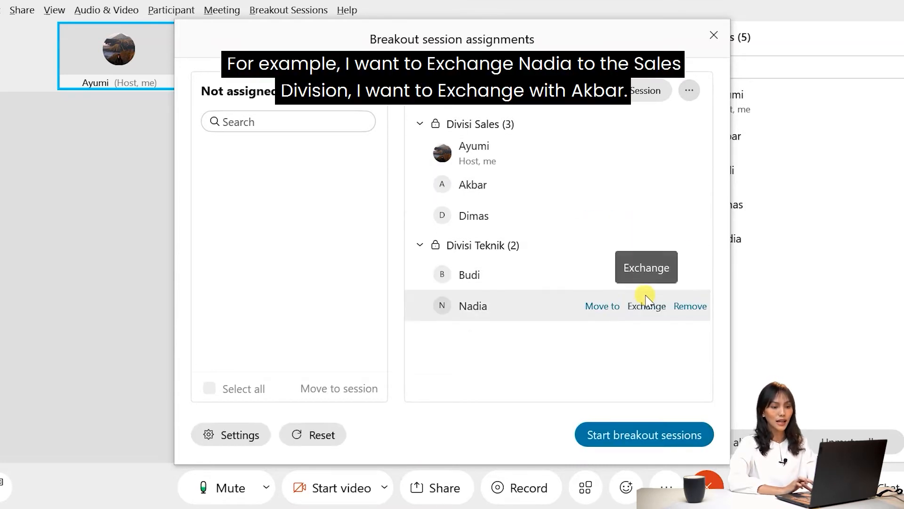
left_click(647, 306)
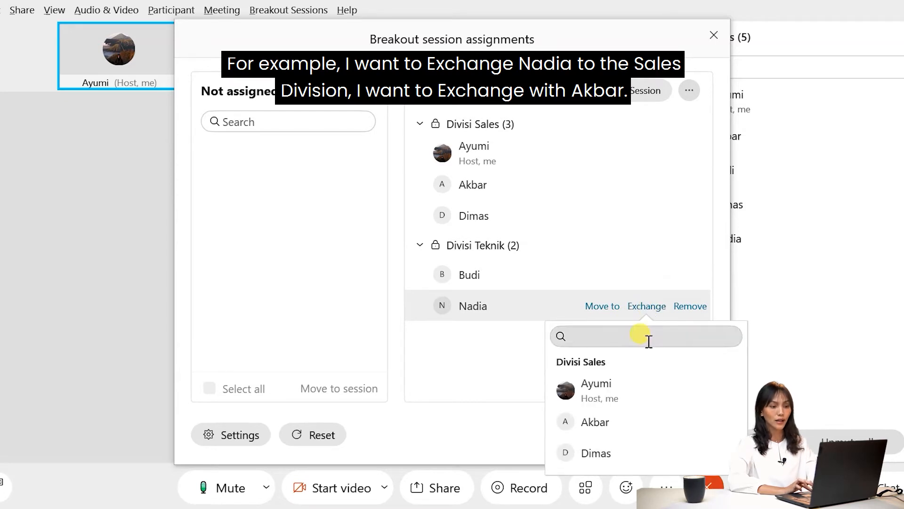
left_click(664, 436)
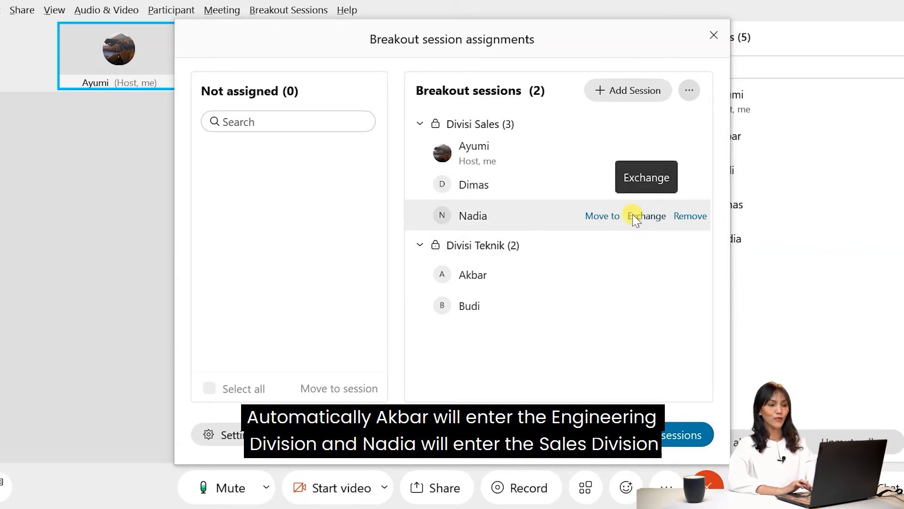
left_click(690, 152)
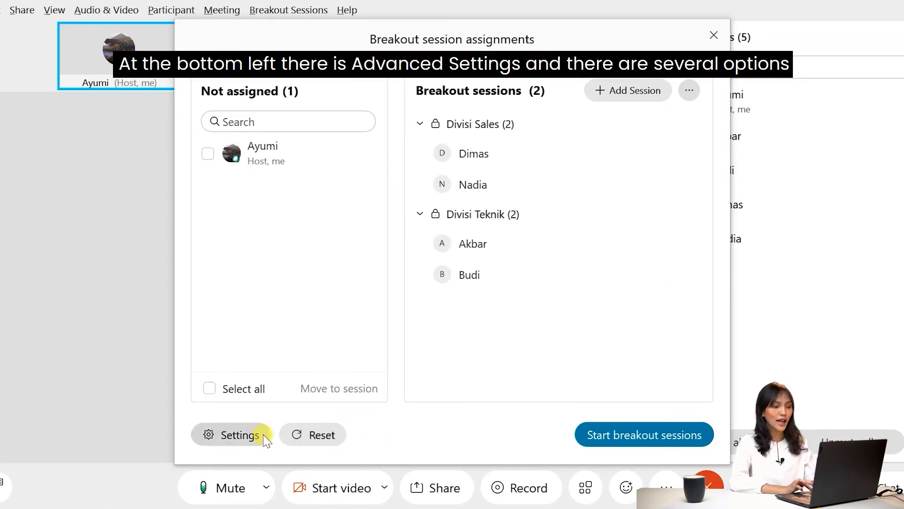
- Disallow attendees from returning to the main meeting and set the breakout sessions to end automatically after 20 minutes
left_click(248, 441)
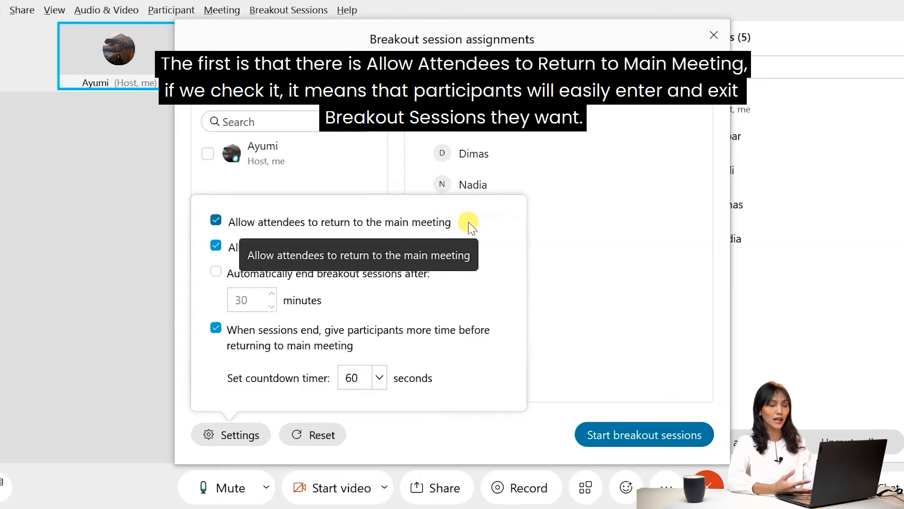
left_click(217, 219)
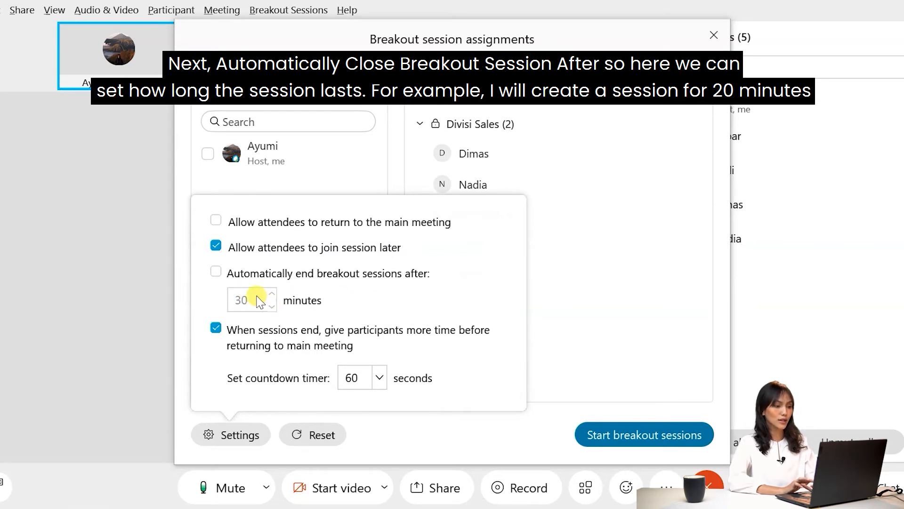
left_click(216, 272)
double_click(241, 300)
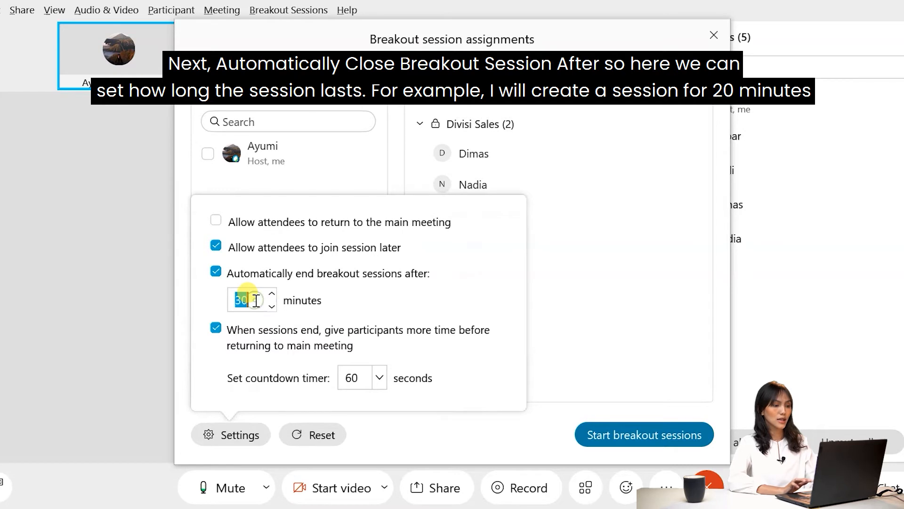
type("20")
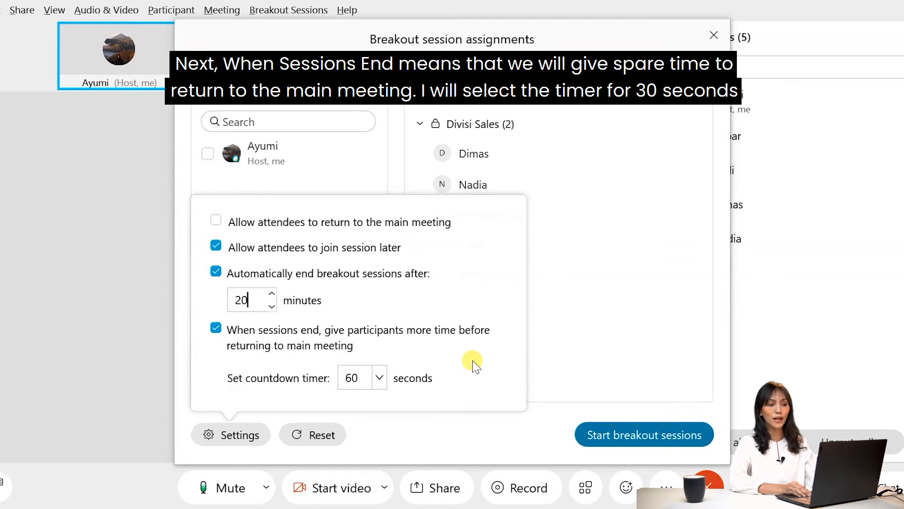
- Set the countdown timer for returning to the main meeting to 30 seconds and close the breakout settings
left_click(379, 383)
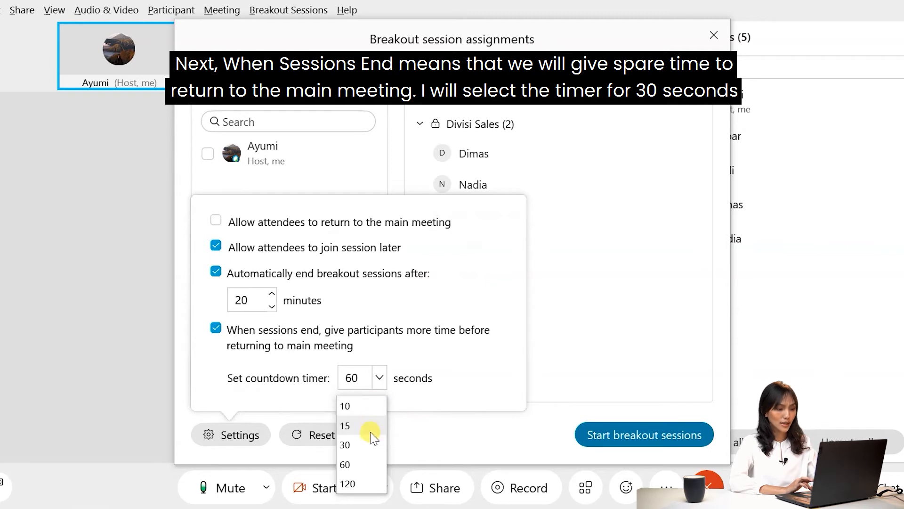
left_click(369, 450)
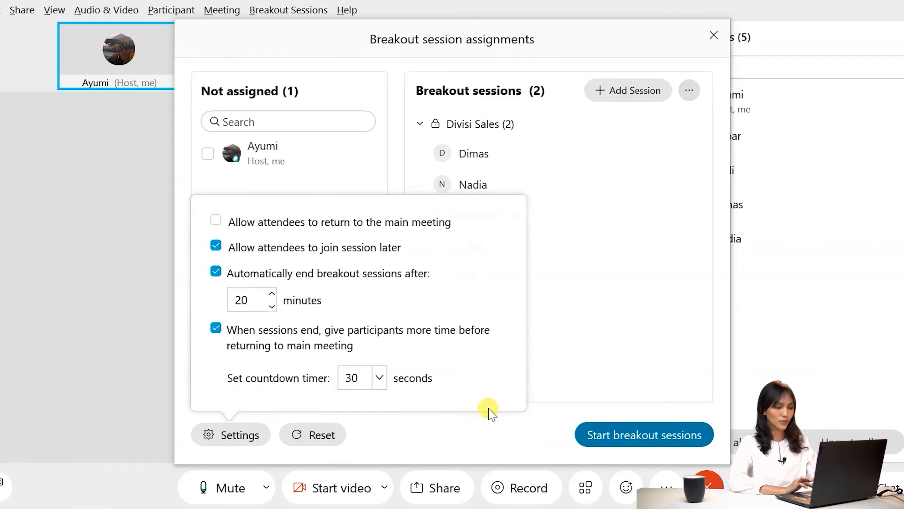
left_click(373, 414)
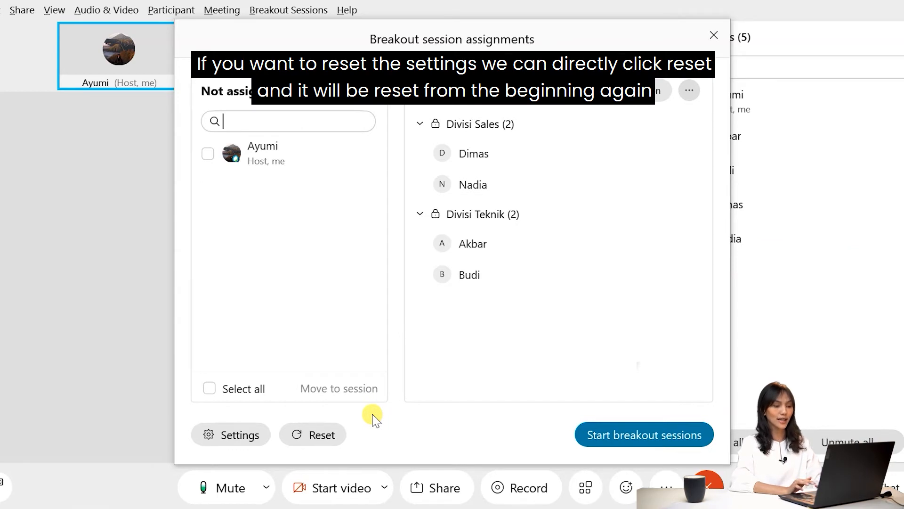
- Start the breakout sessions without resetting them, and join the assigned Divisi Sales session from the participant's browser window
left_click(322, 435)
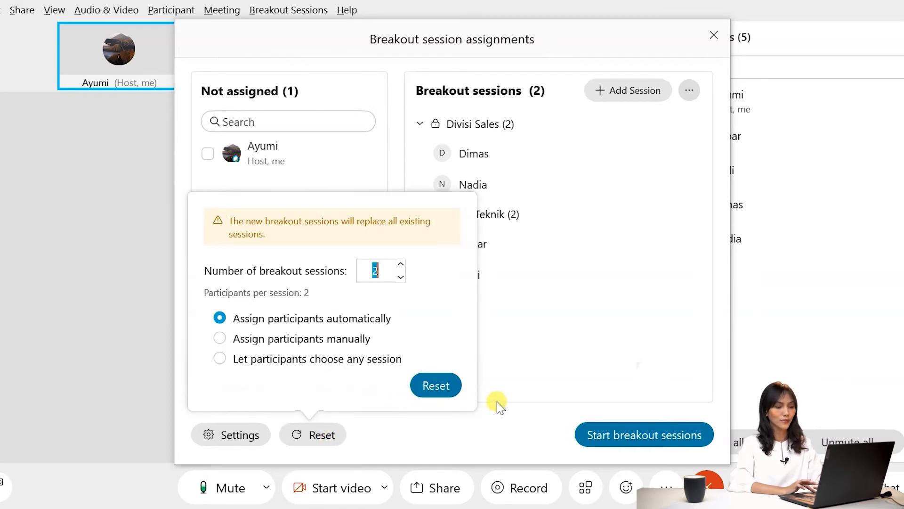
left_click(499, 435)
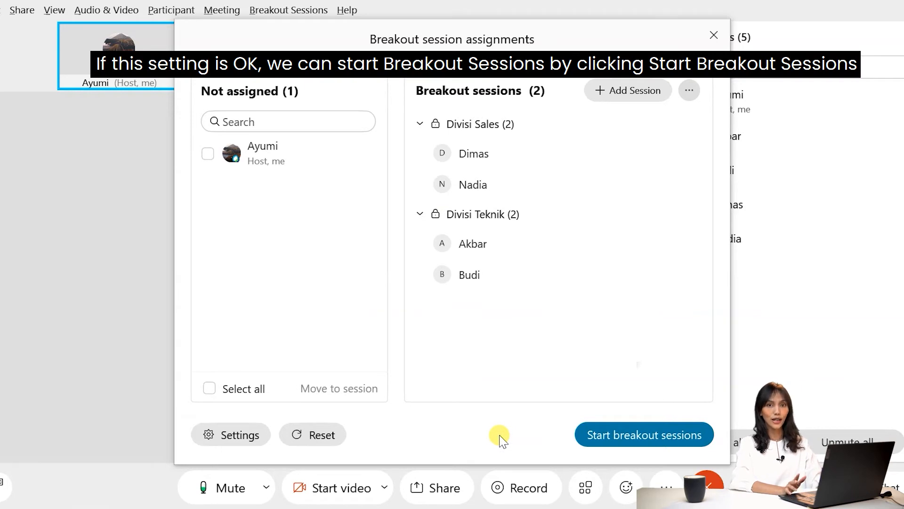
left_click(644, 435)
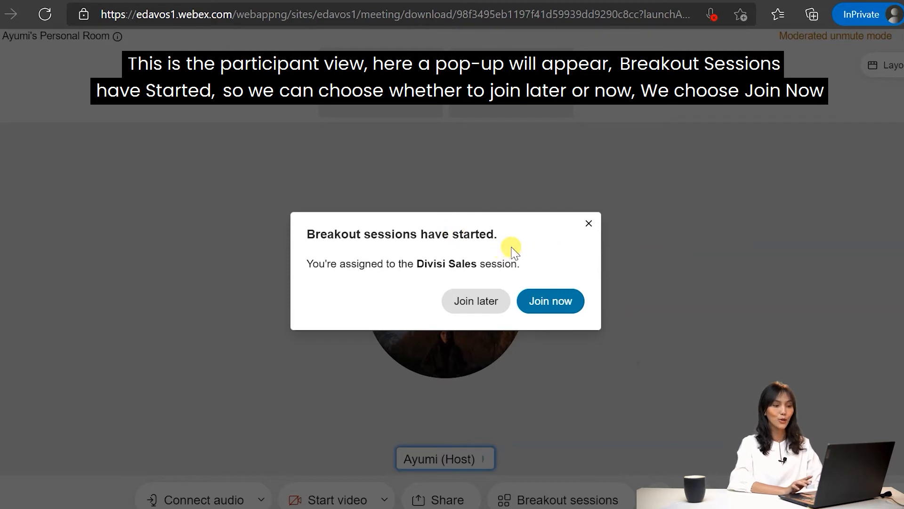
left_click(556, 303)
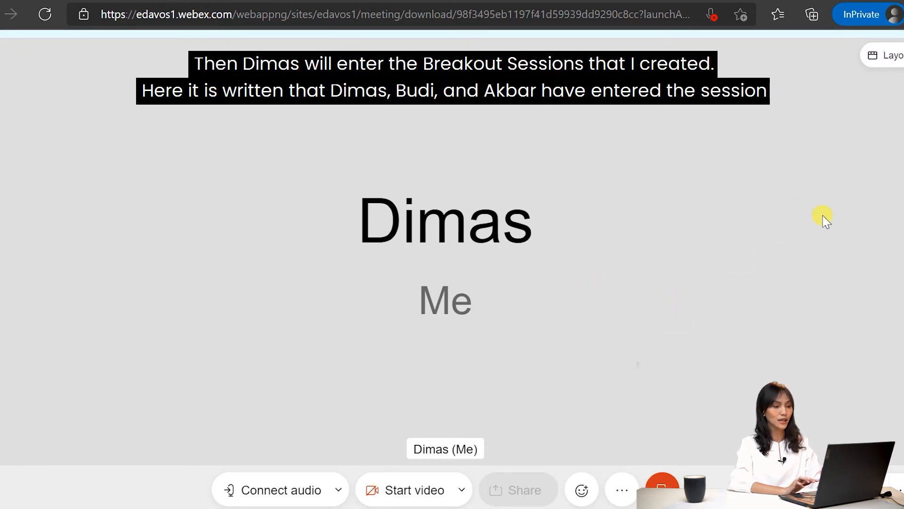
- Switch to the host's Webex window, close the session assignments and expand both Divisi Sales and Divisi Teknik in the participant list
key("alt+Tab")
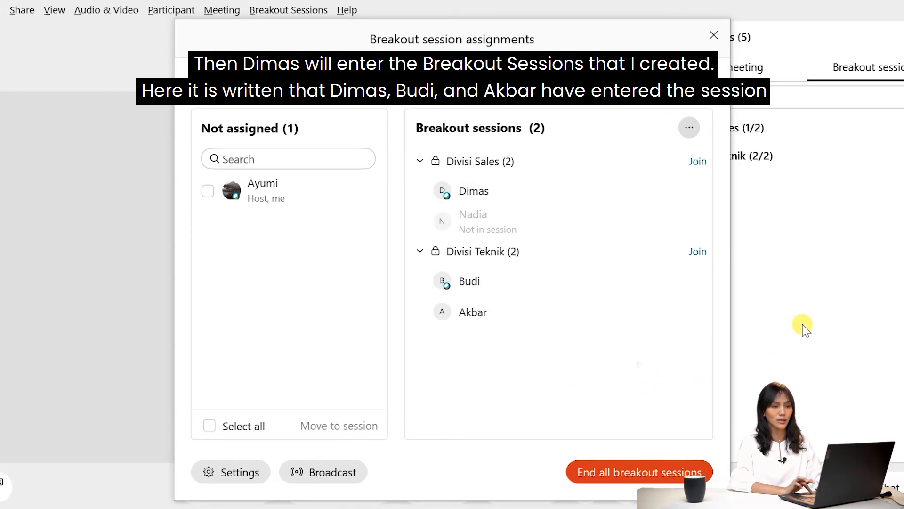
left_click(714, 34)
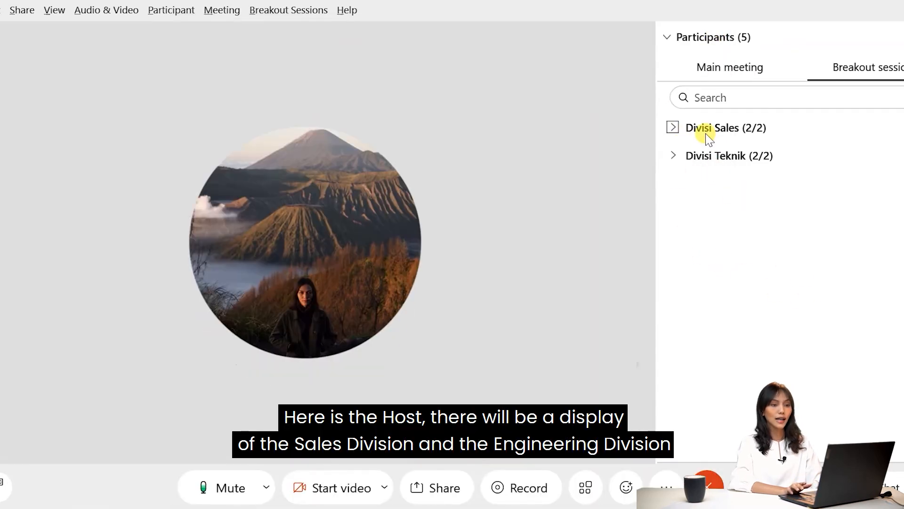
left_click(672, 128)
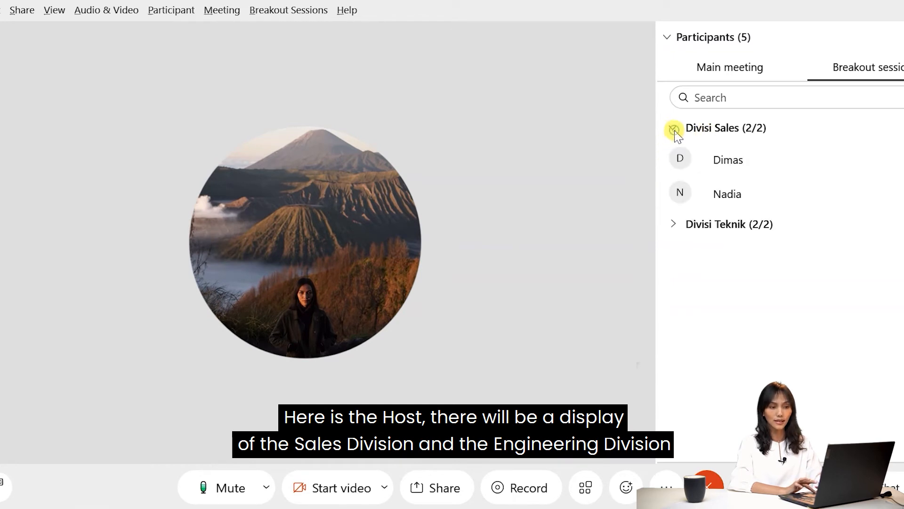
left_click(673, 224)
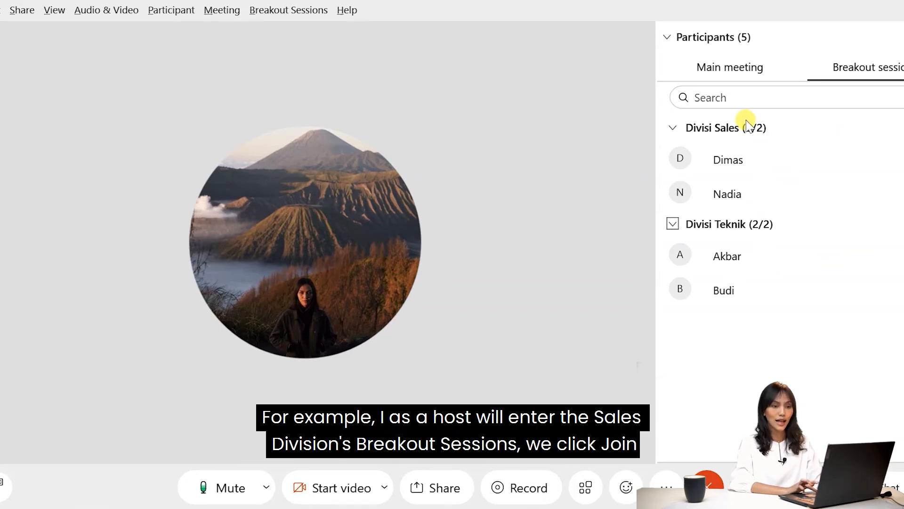
- Join the Divisi Sales session as host and leave it to return to the main meeting
mouse_move(894, 151)
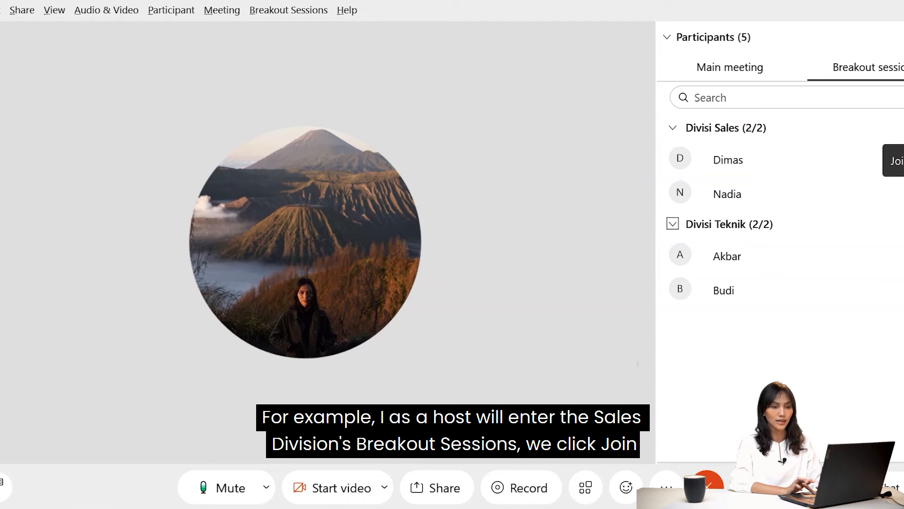
left_click(894, 160)
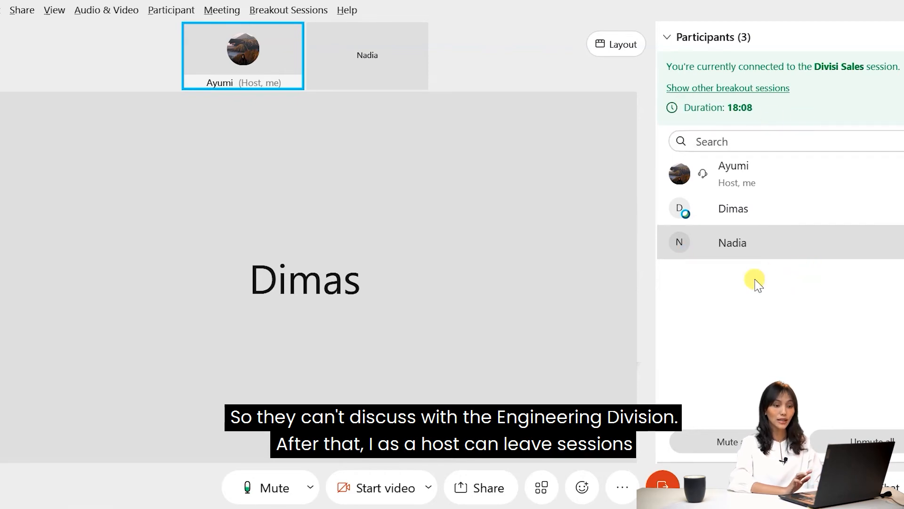
left_click(663, 484)
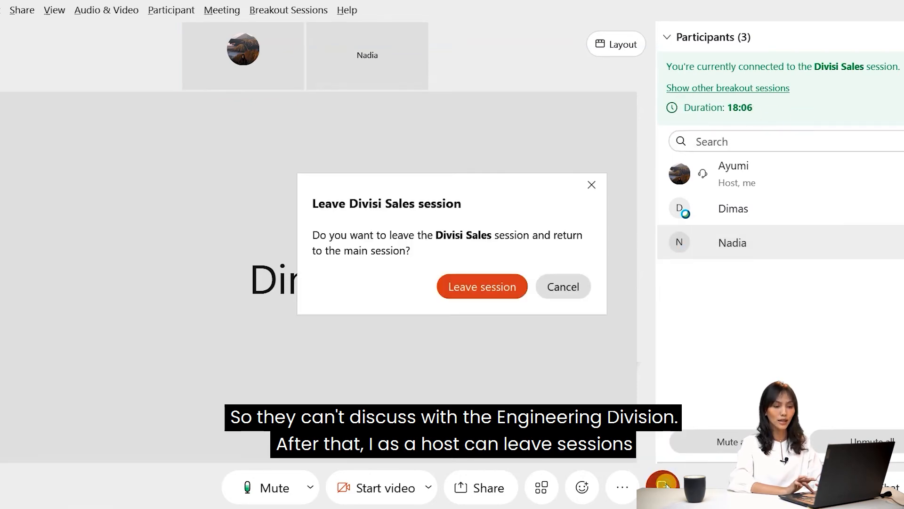
left_click(493, 291)
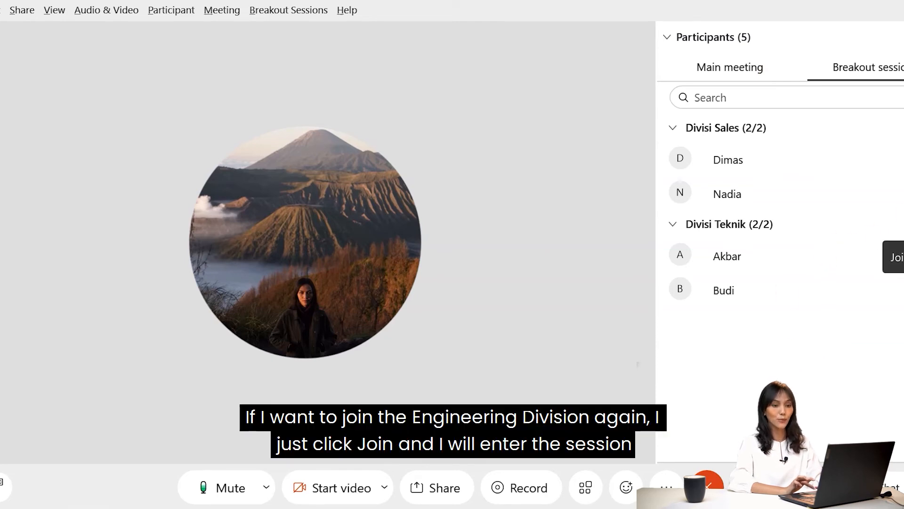
- Join the Divisi Teknik session as host and leave it to return to the main meeting
left_click(892, 257)
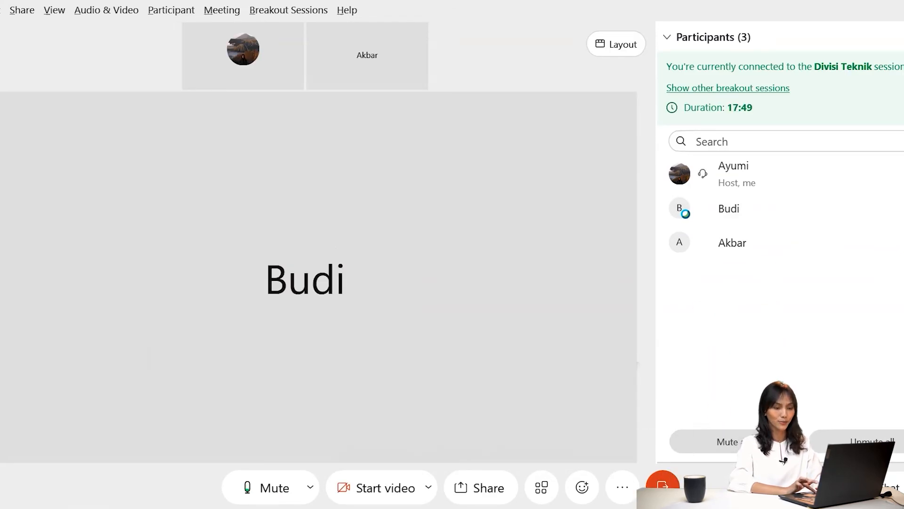
left_click(662, 485)
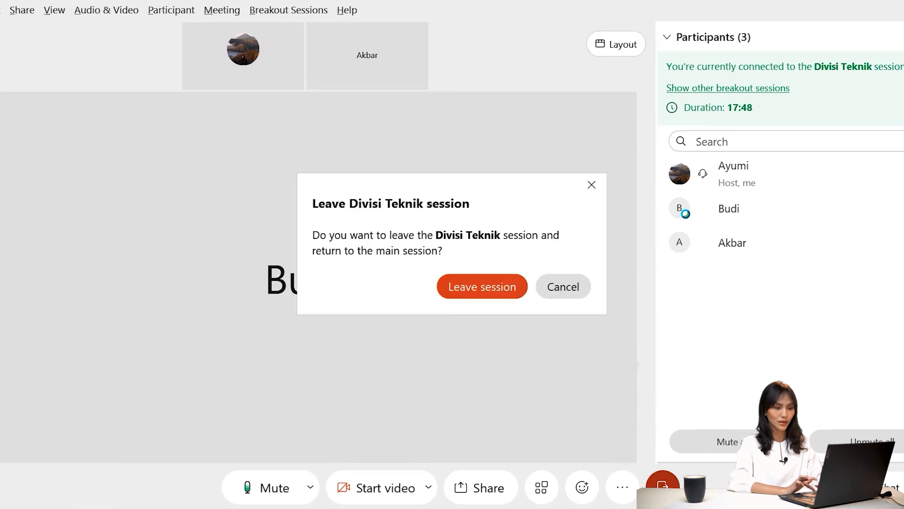
left_click(511, 285)
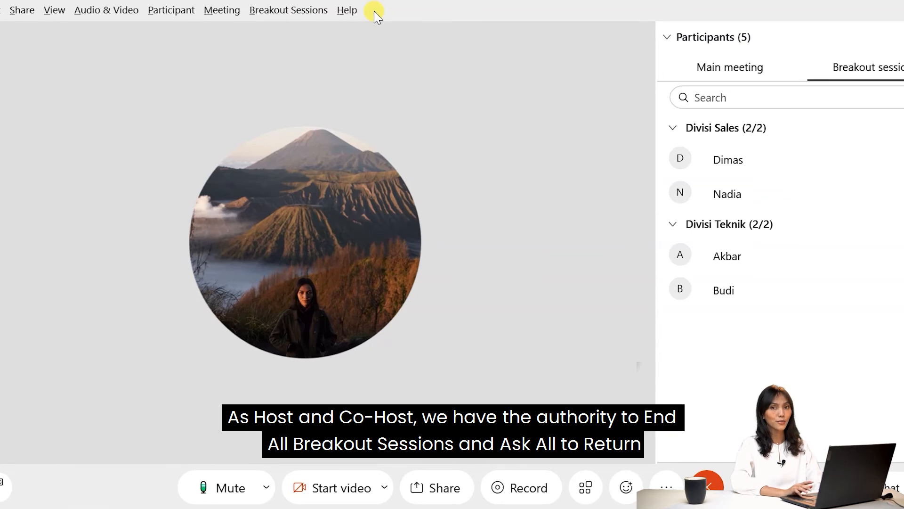
- Broadcast the message HAI TEMAN to all participants in all breakout sessions
left_click(311, 12)
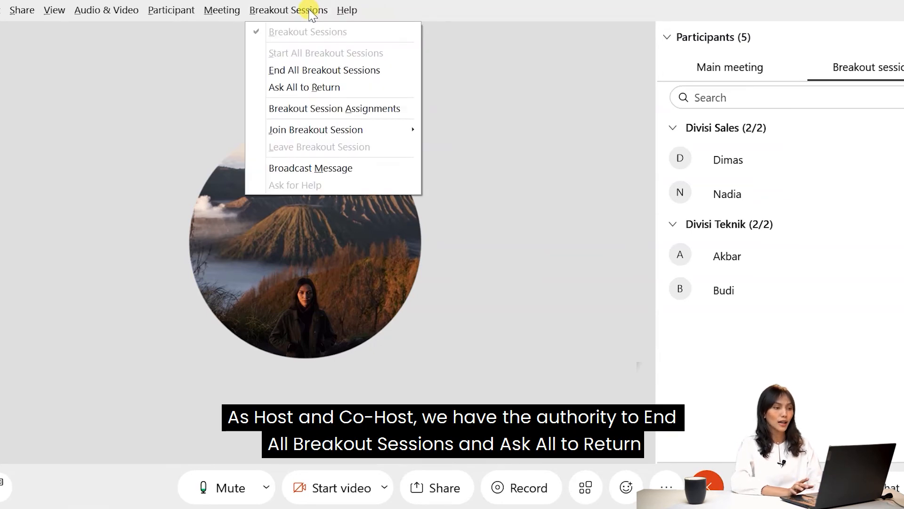
left_click(376, 169)
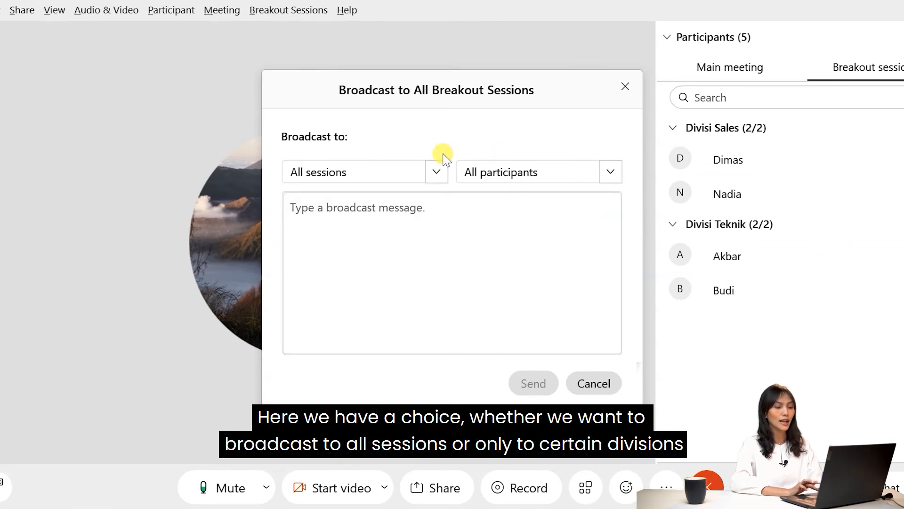
left_click(405, 177)
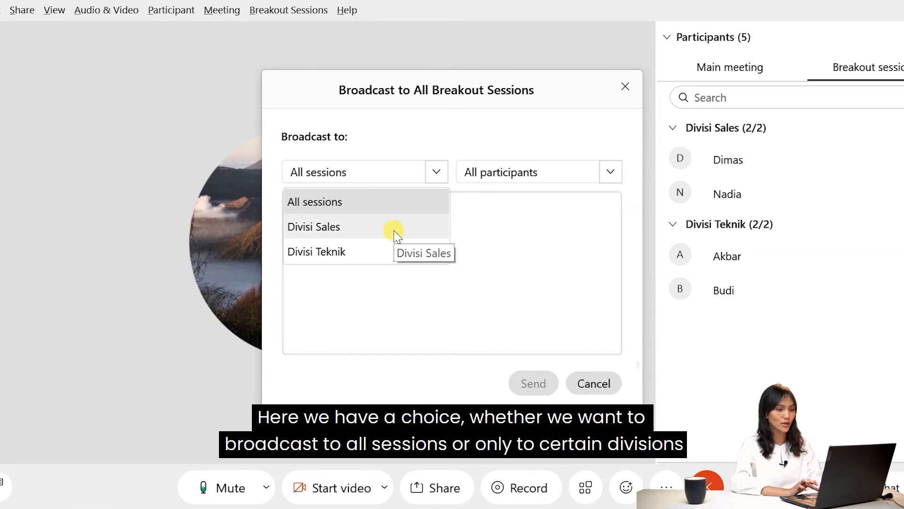
left_click(430, 138)
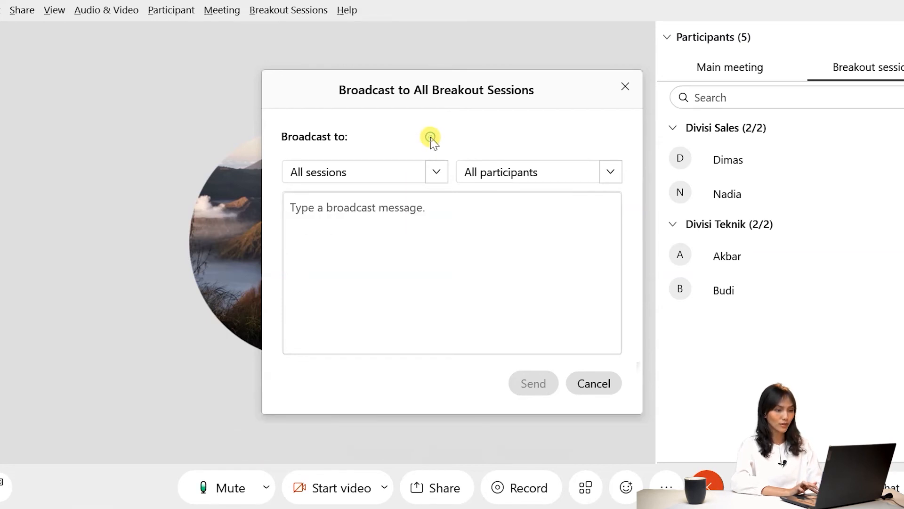
left_click(586, 173)
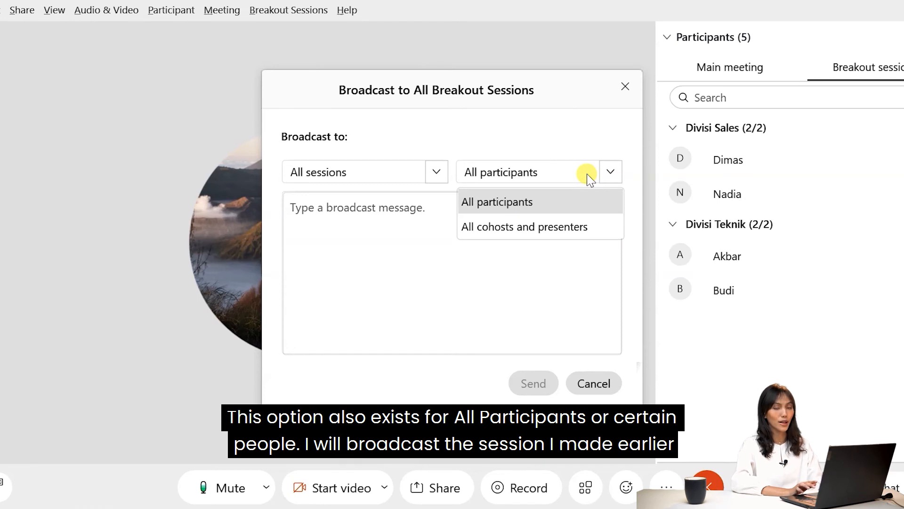
left_click(534, 257)
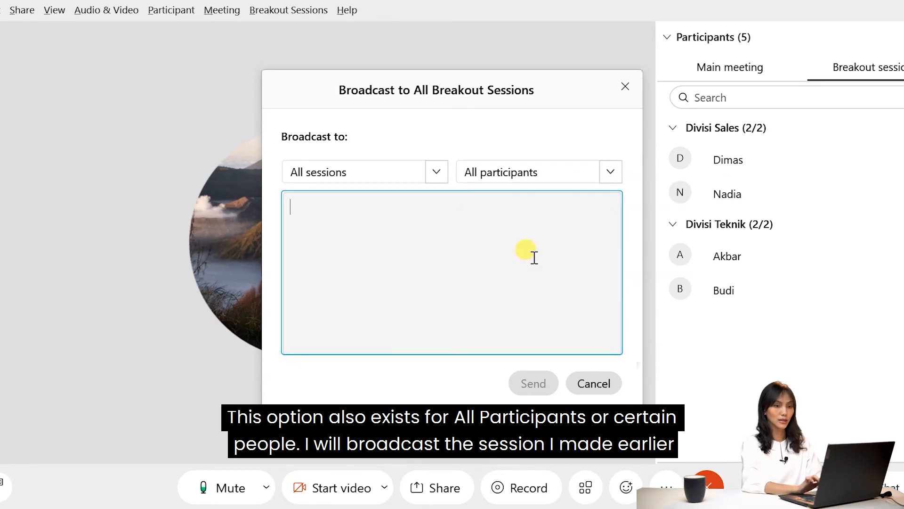
type("HA")
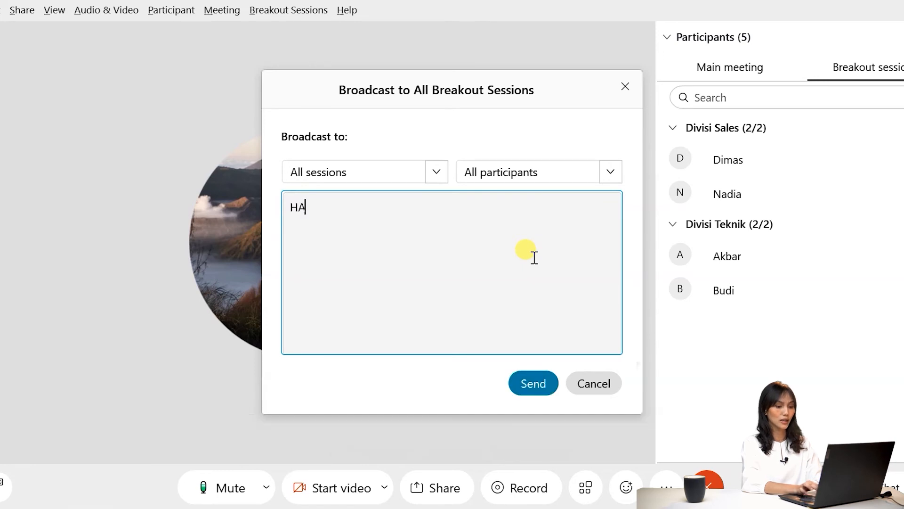
type("I ")
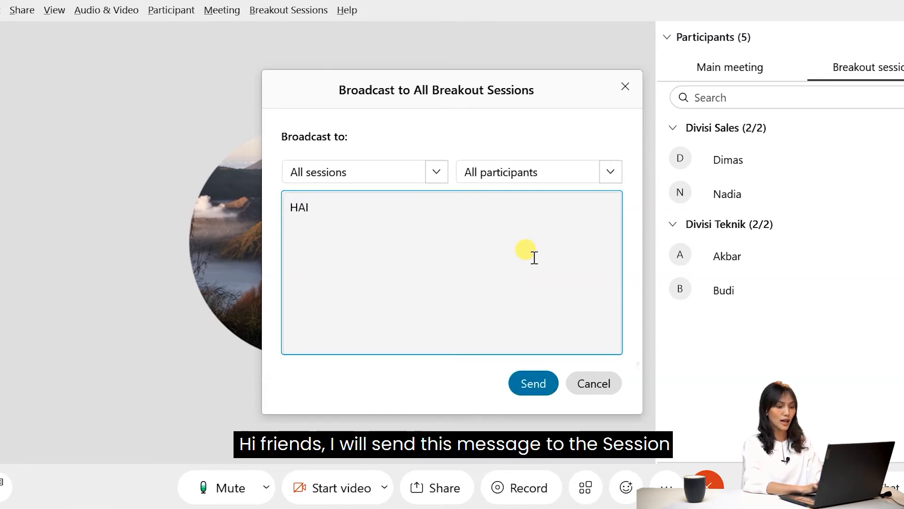
type("TEMAN")
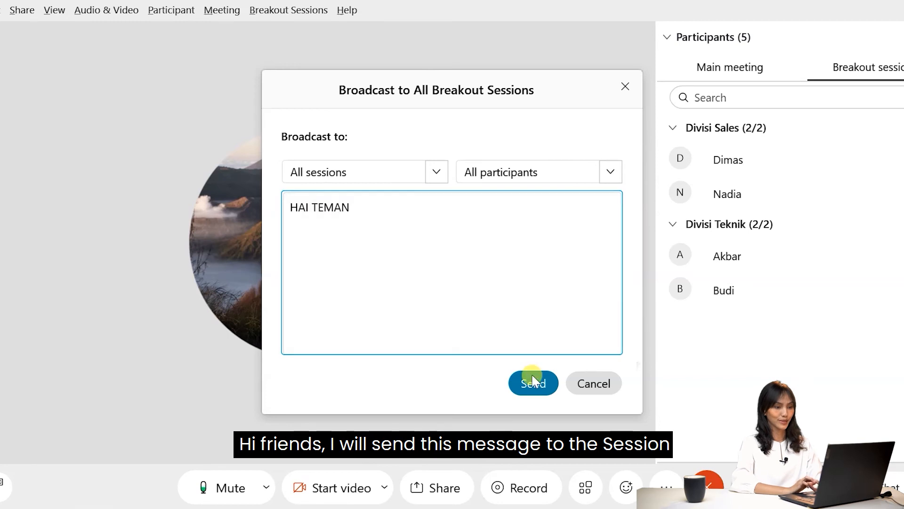
left_click(532, 385)
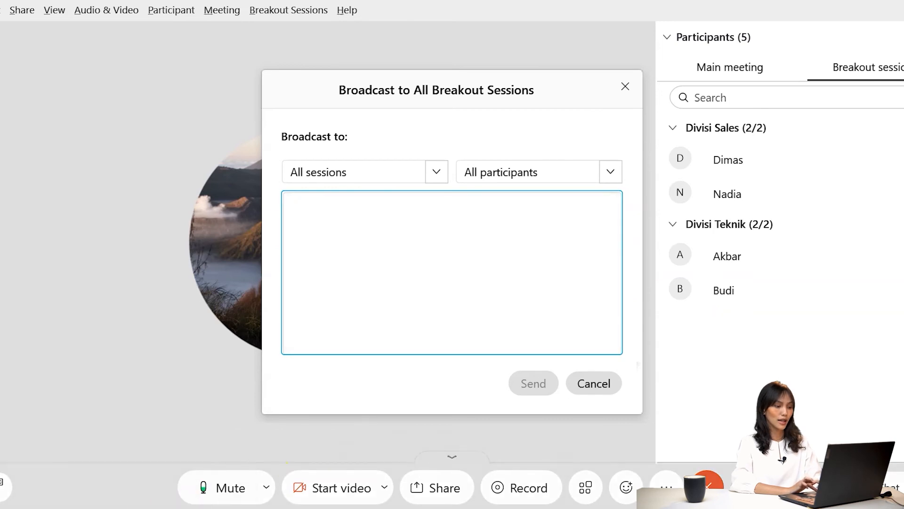
- Switch to the participant's browser window to view the received broadcast message
left_click(113, 508)
key("alt+Tab")
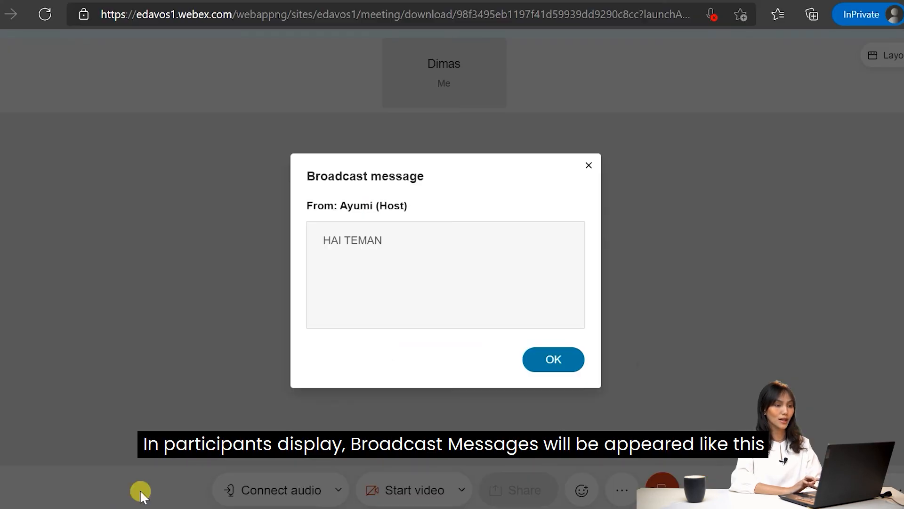